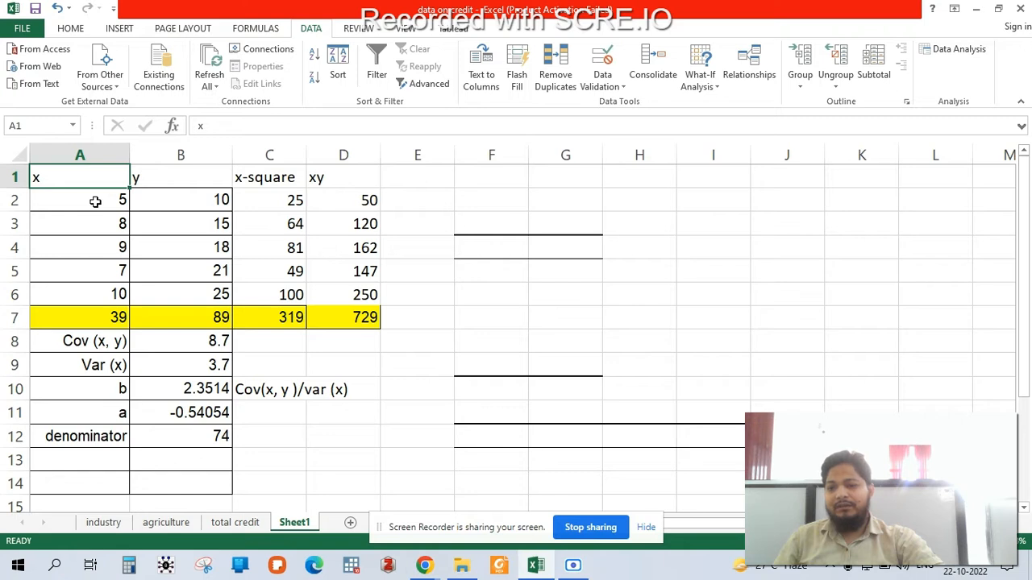
- Review the x and y data columns and examine the SUM formulas of the column totals in row 7
left_click_drag(90, 177, 90, 296)
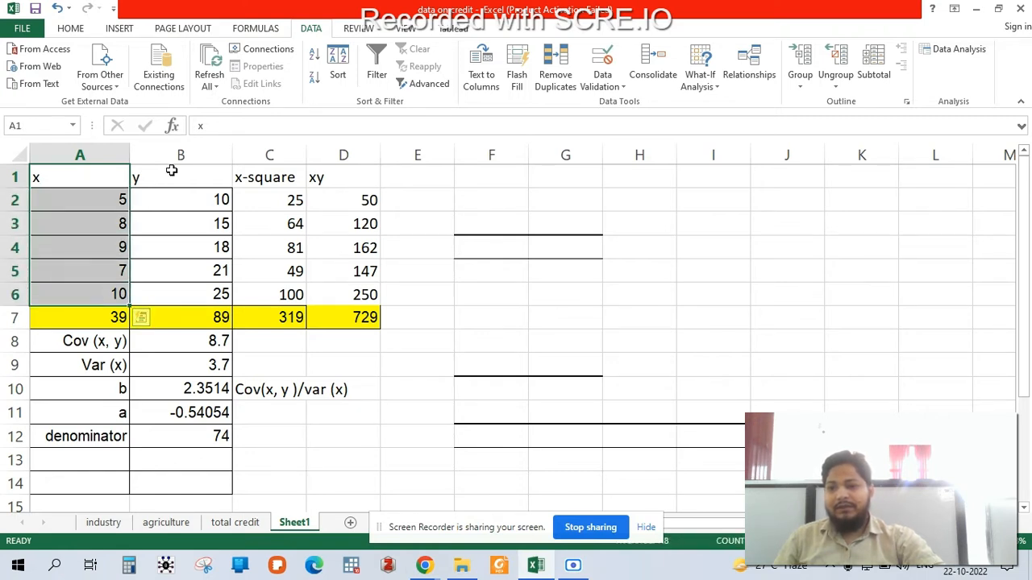
left_click_drag(169, 176, 172, 298)
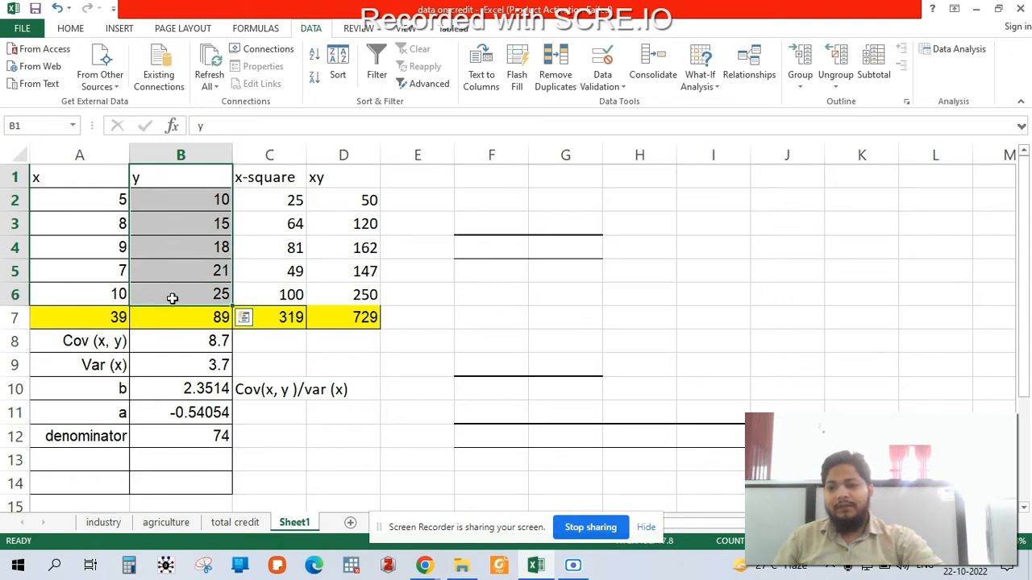
left_click(93, 320)
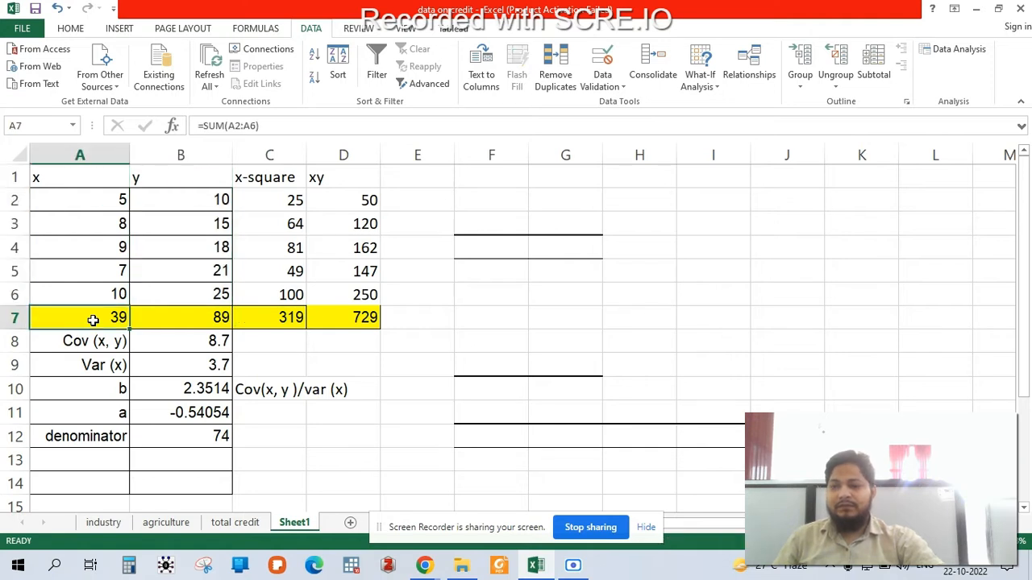
left_click(292, 125)
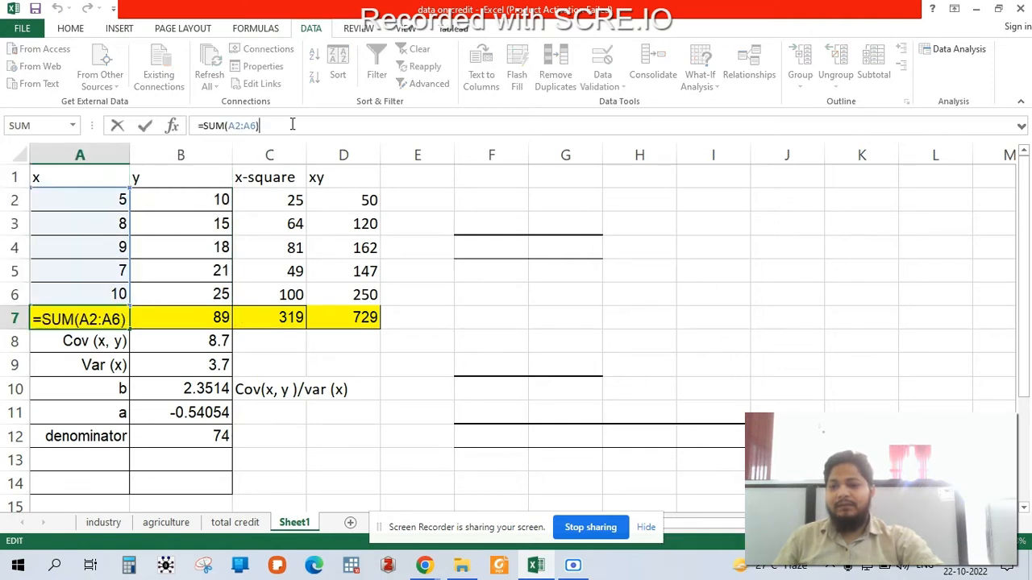
left_click(196, 315)
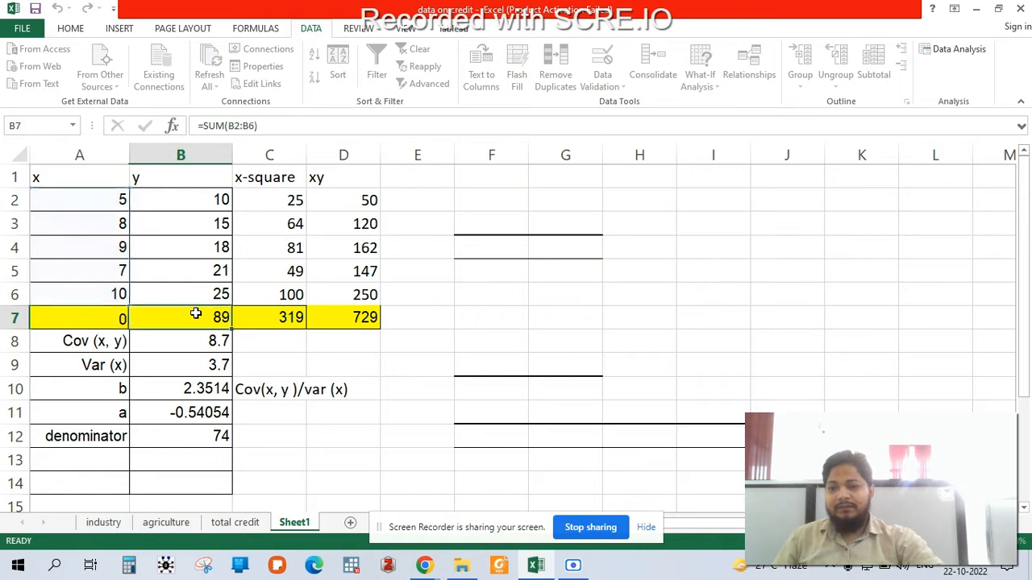
left_click(262, 317)
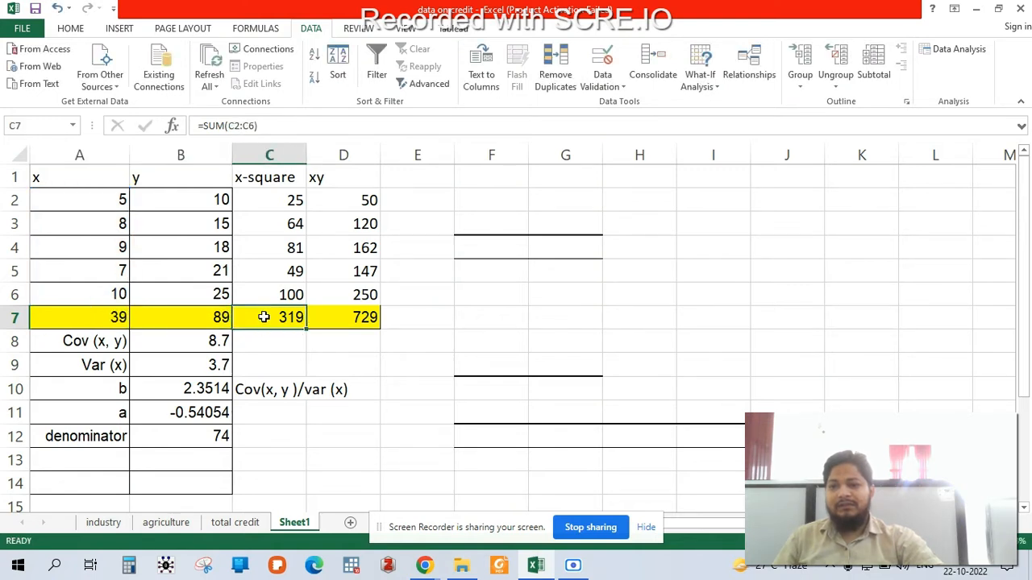
left_click(338, 317)
left_click(321, 125)
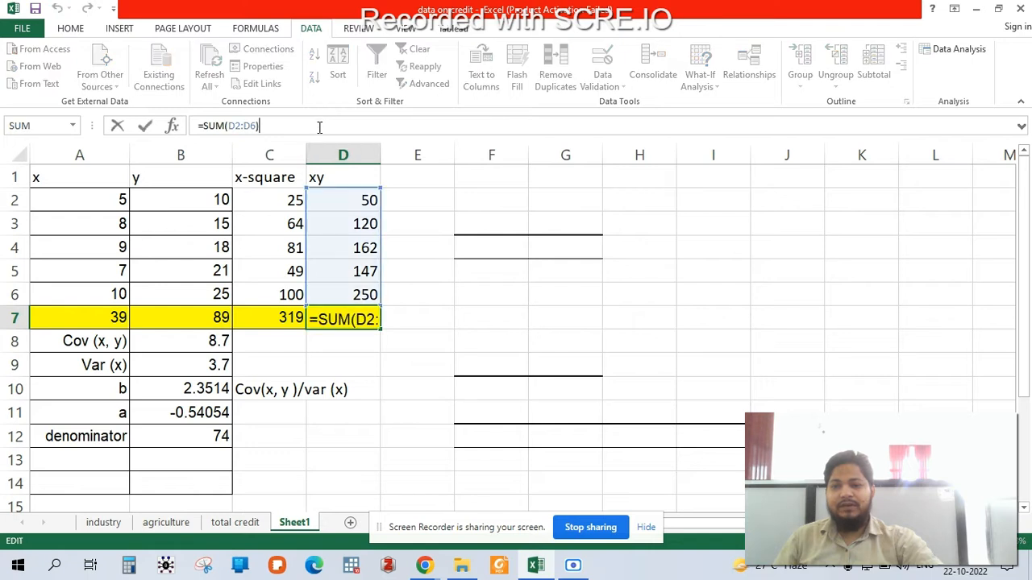
left_click(407, 337)
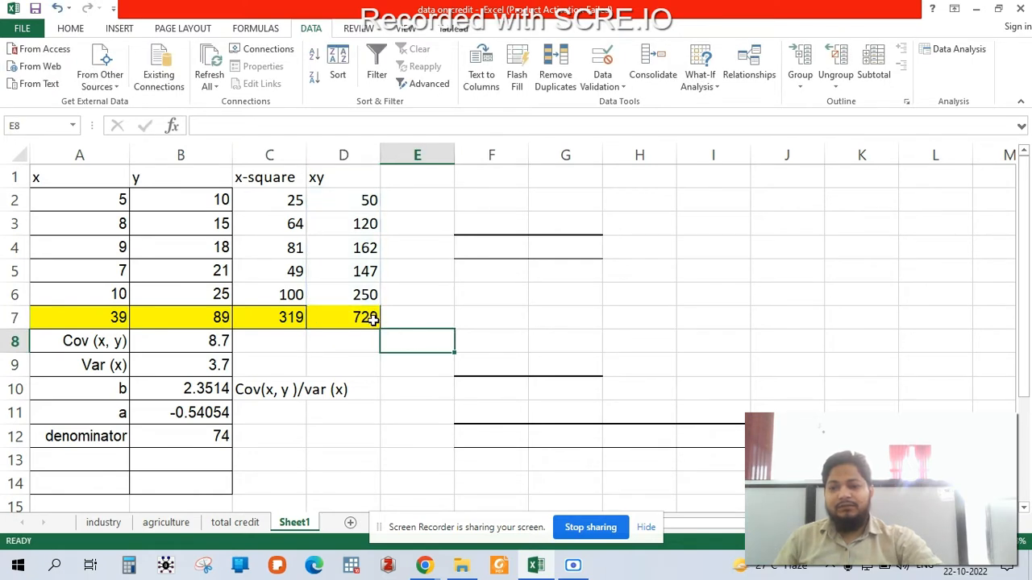
left_click(110, 320)
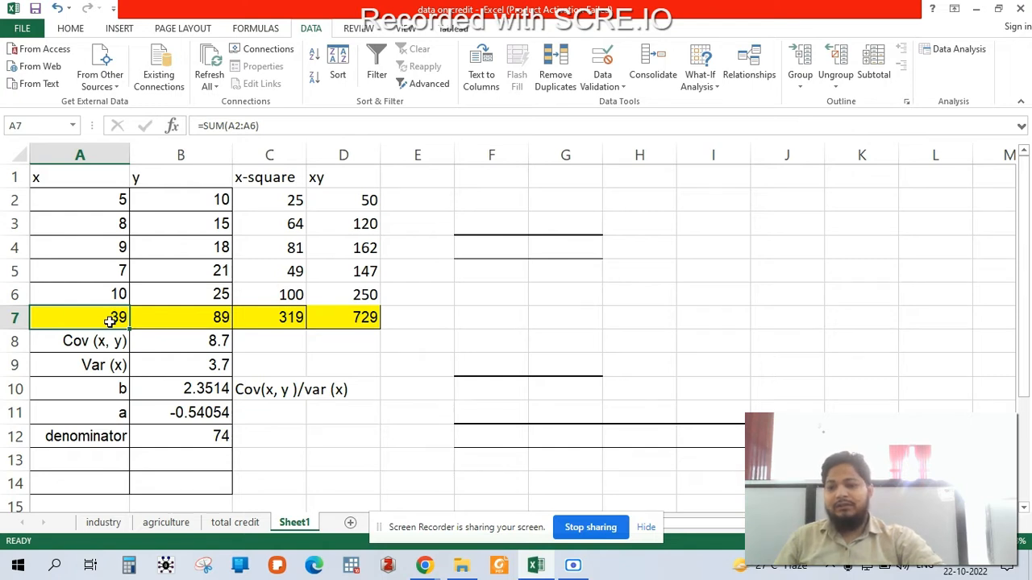
- Examine the formulas for Cov (x, y) in B8, Var (x) in B9 and the slope b in B10
left_click(107, 388)
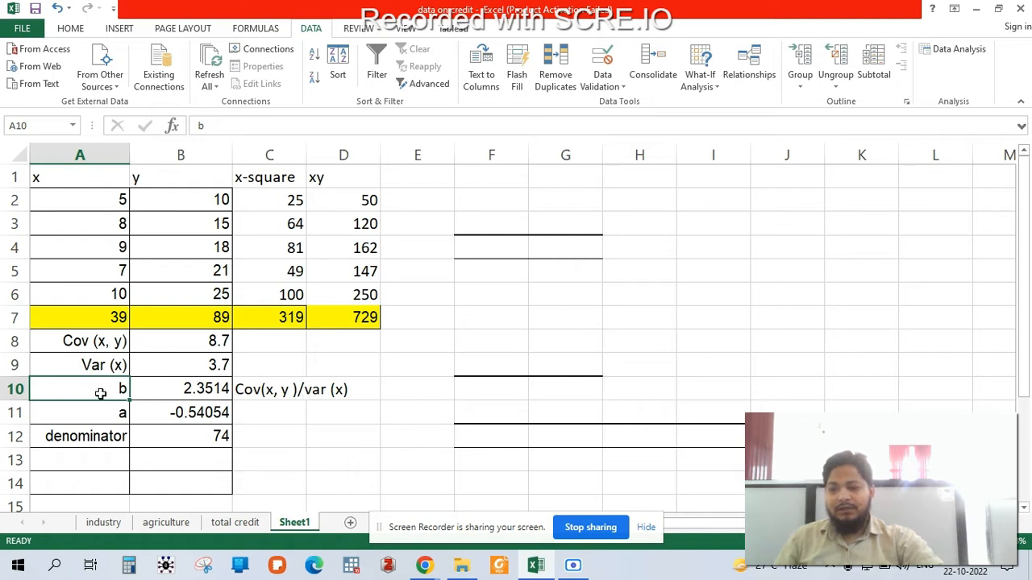
left_click(92, 341)
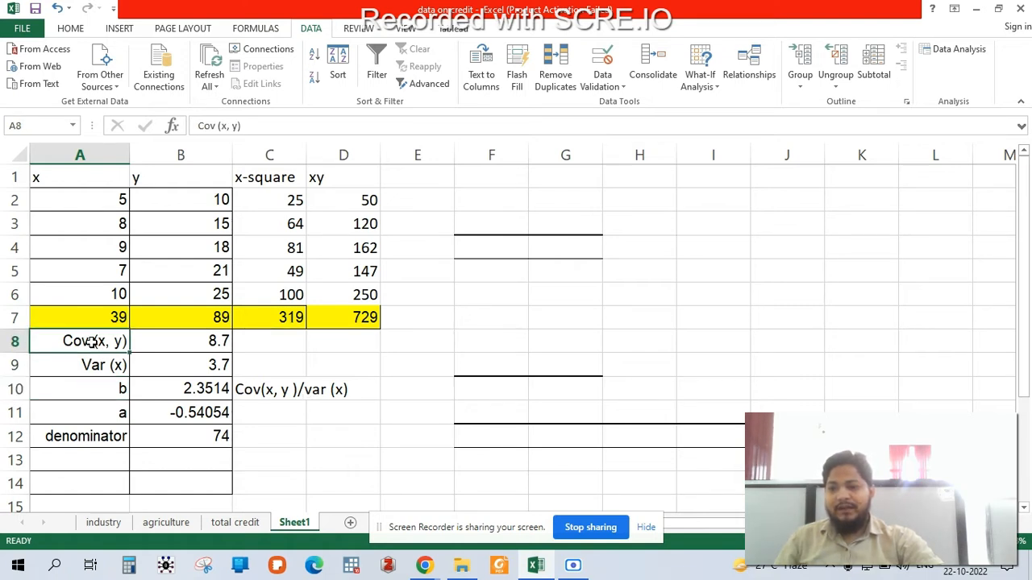
left_click(195, 339)
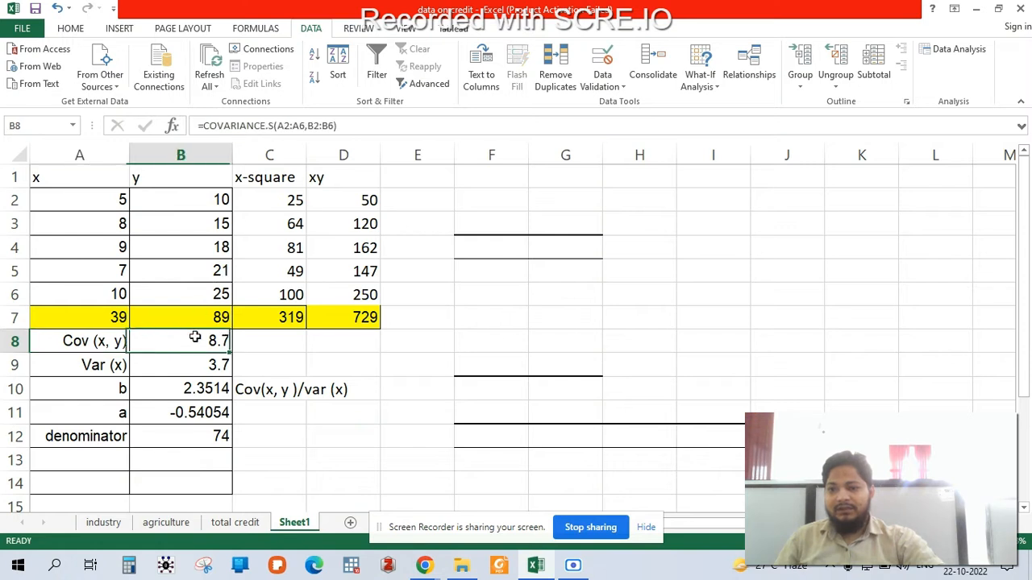
left_click(376, 127)
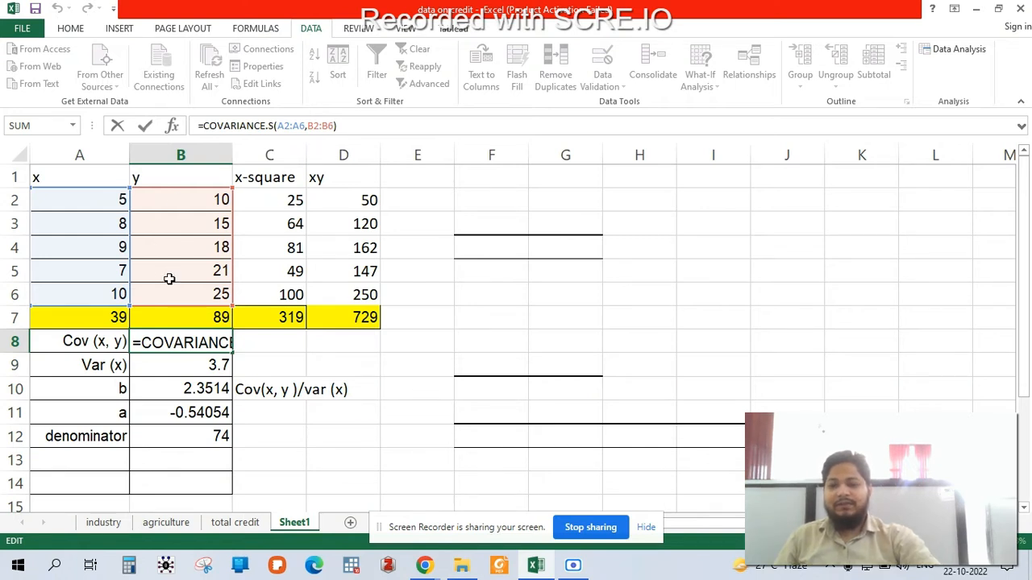
key("Return")
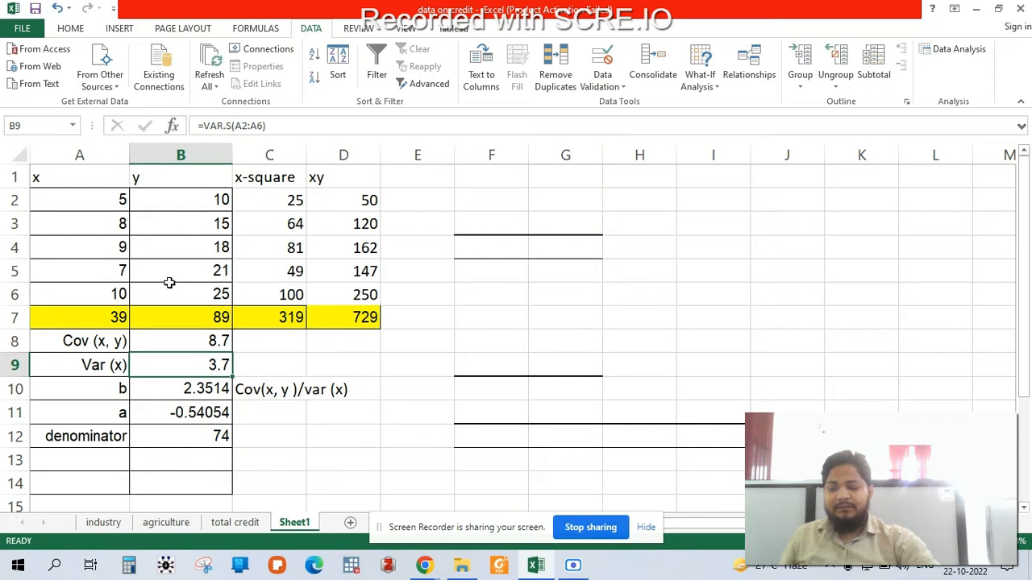
left_click(298, 121)
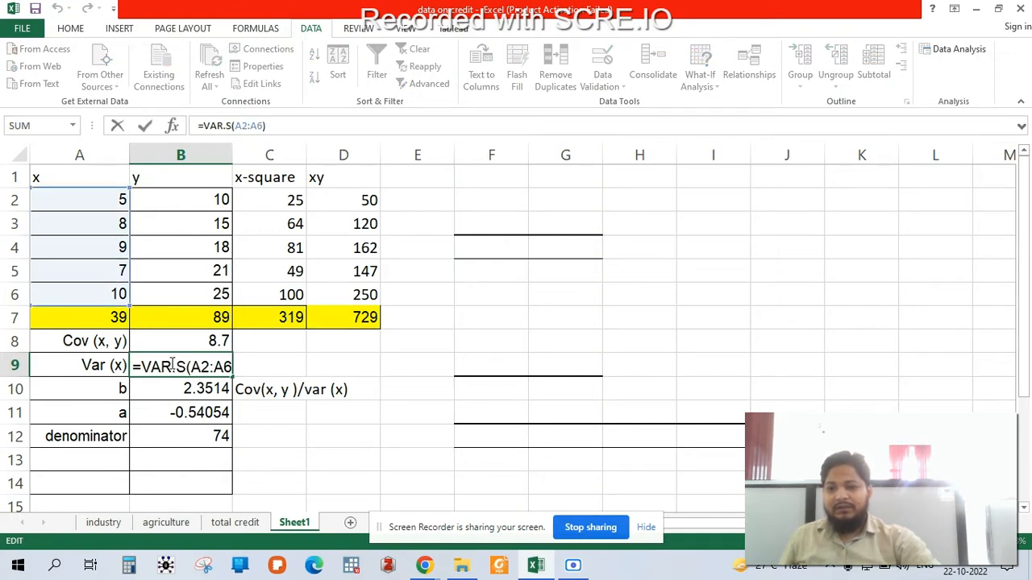
key("Return")
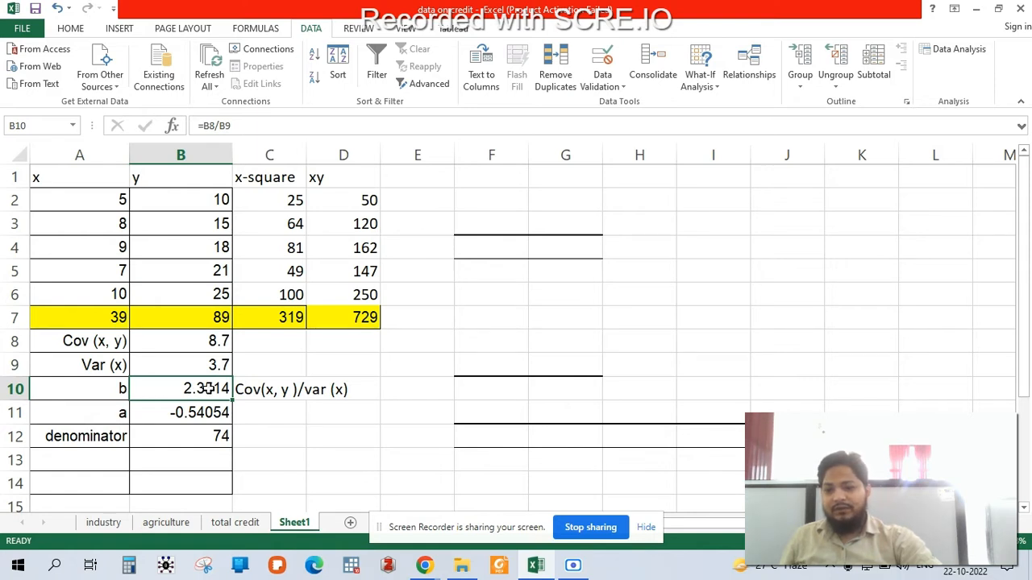
- Examine the intercept formula for a in B11 and the denominator formula in B12, including the totals they reference
left_click(156, 415)
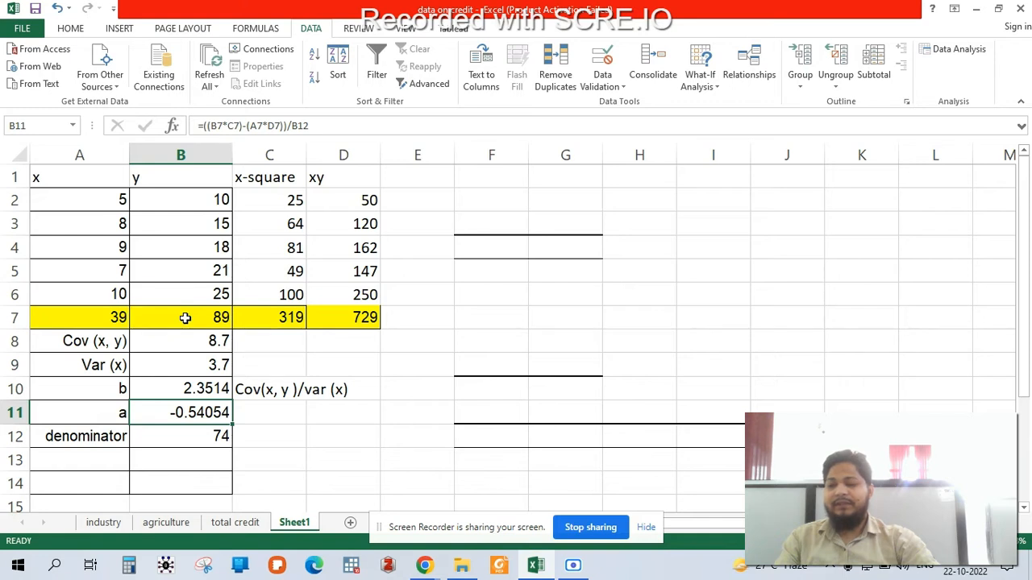
left_click(388, 412)
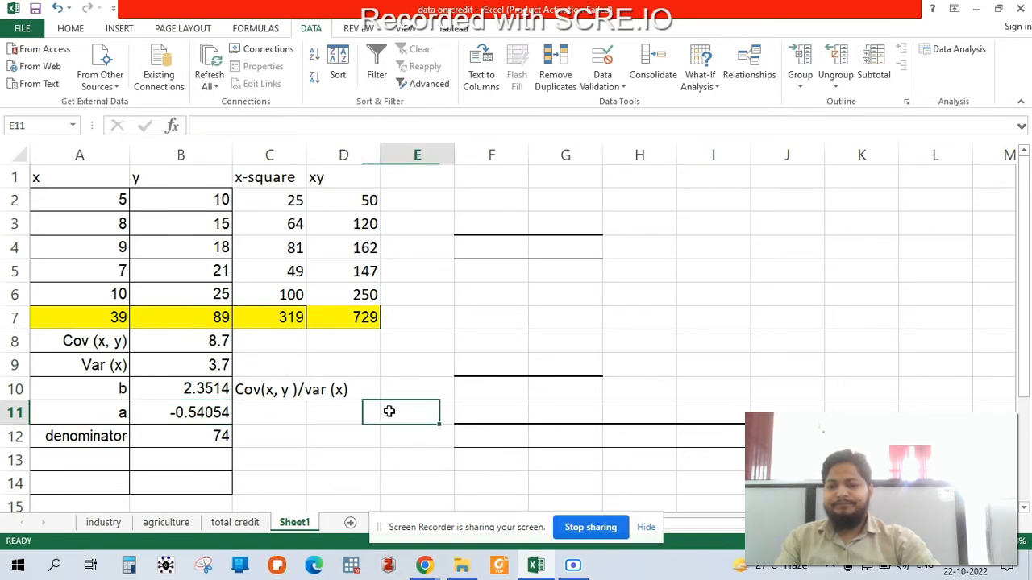
left_click(369, 320)
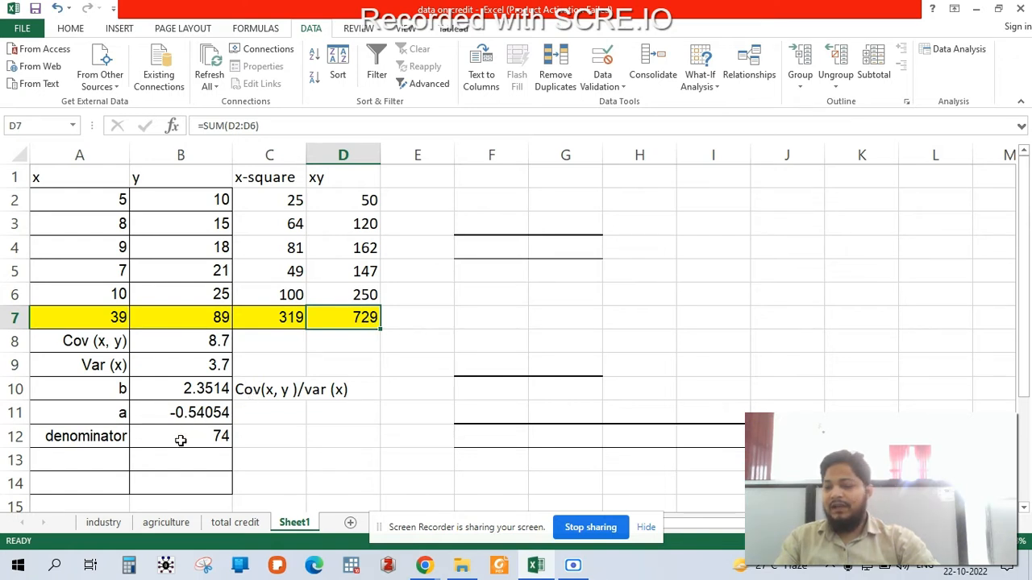
left_click(180, 440)
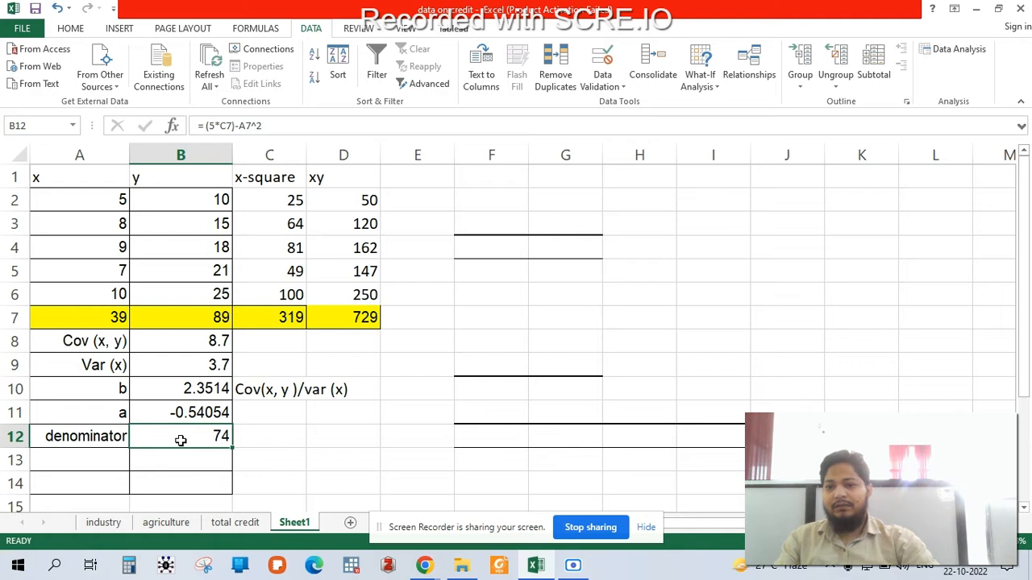
left_click(294, 126)
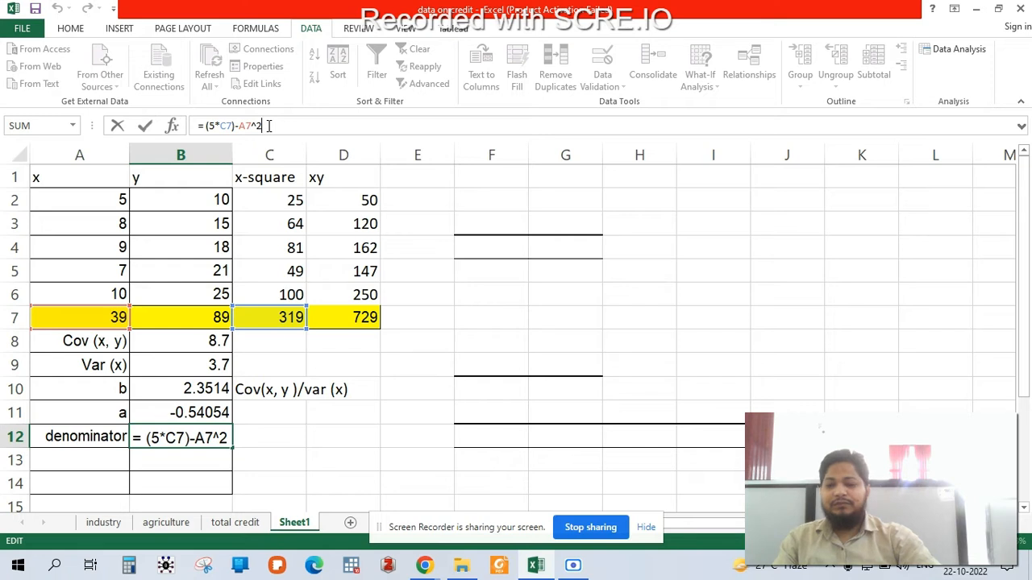
key("Return")
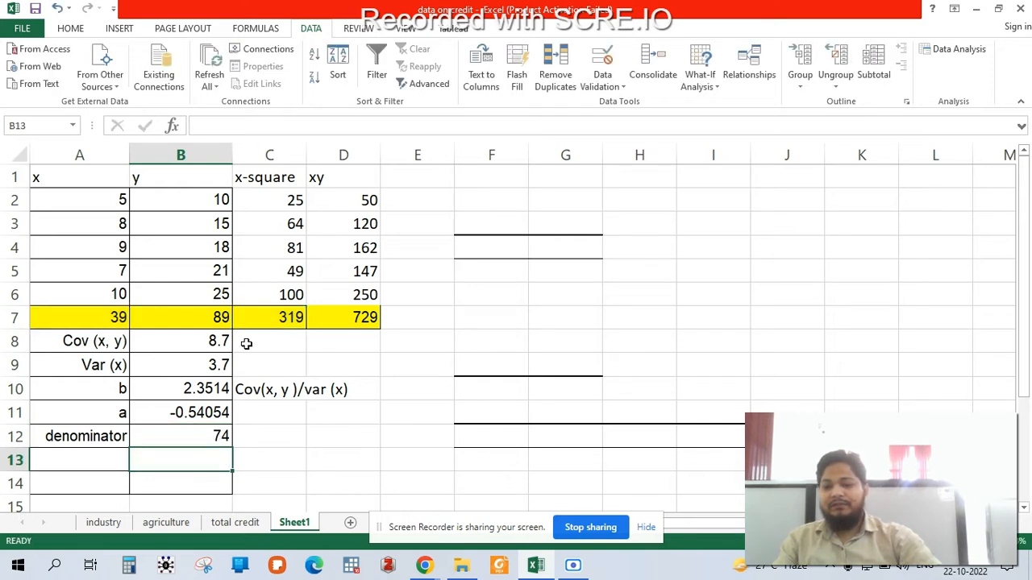
left_click(198, 412)
left_click(330, 127)
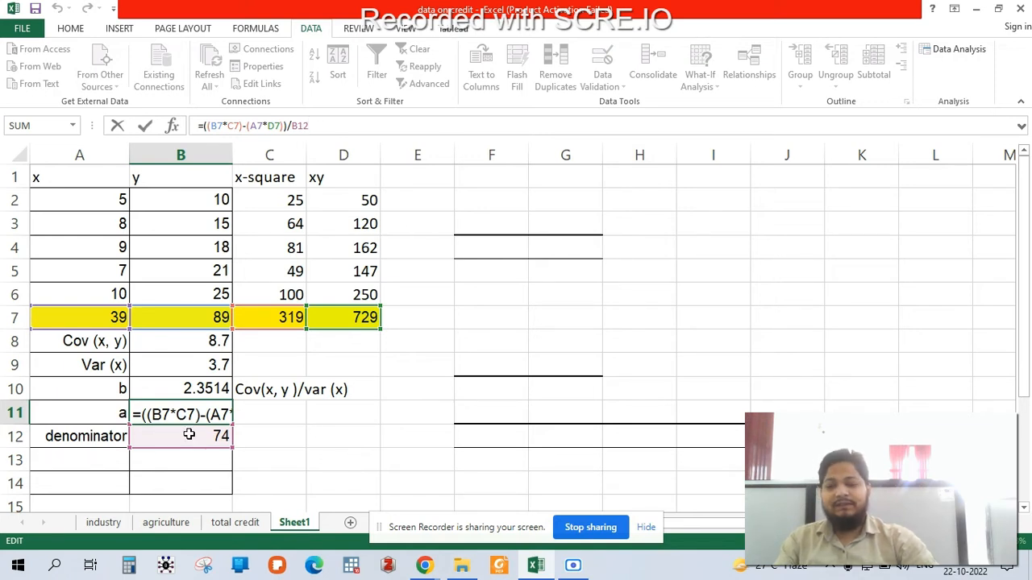
left_click(288, 428)
left_click(185, 421)
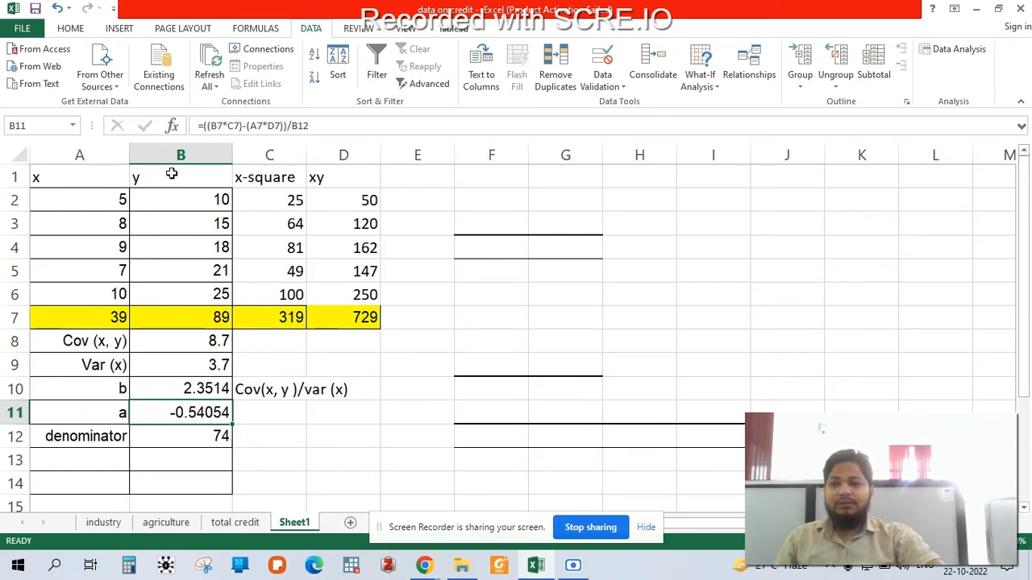
- Open the Regression tool from the Data Analysis tools
left_click(123, 29)
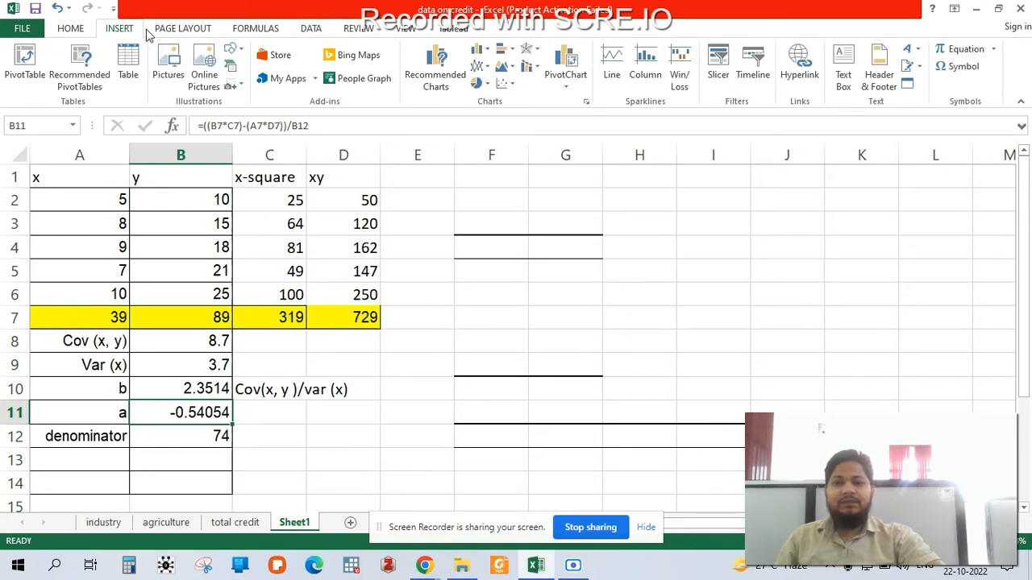
left_click(308, 29)
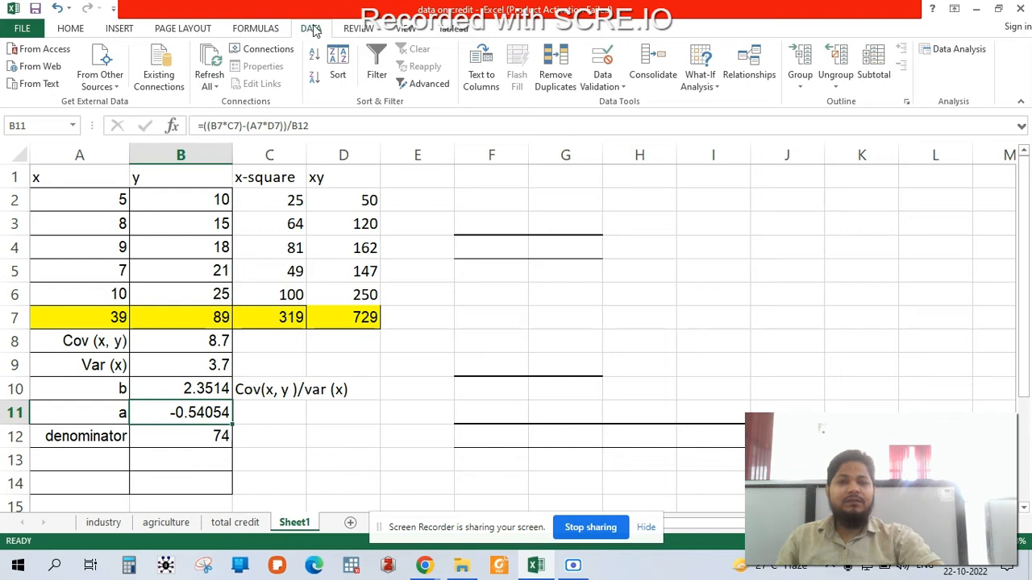
left_click(957, 53)
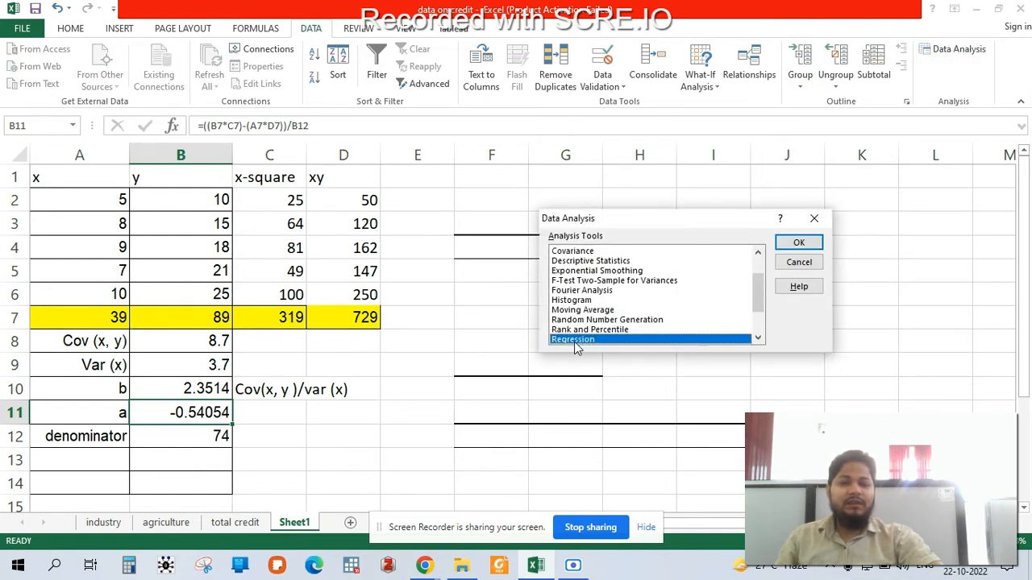
left_click(799, 244)
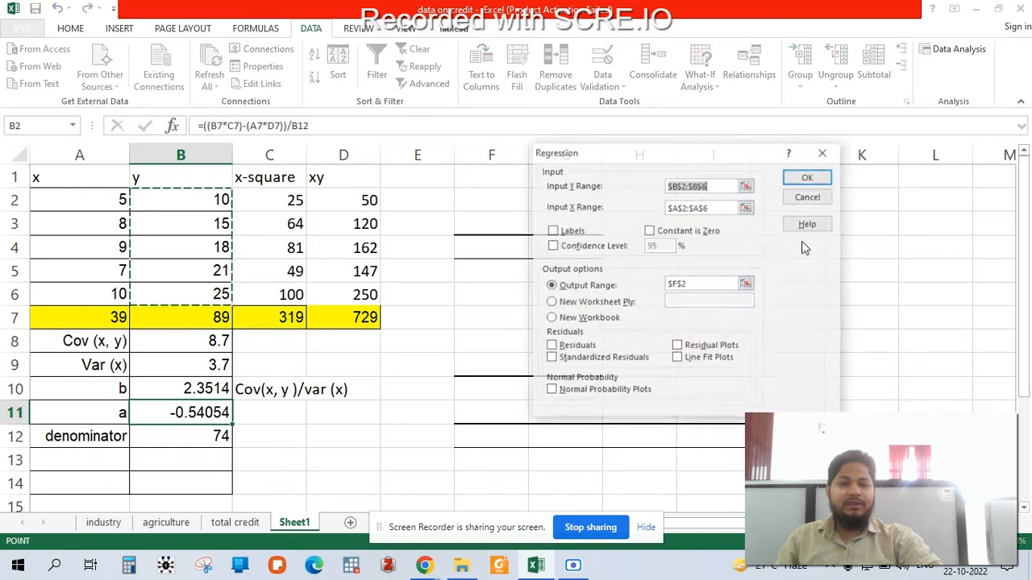
- Clear the existing Y and X input ranges in the regression settings
left_click(725, 185)
left_click_drag(725, 185, 651, 186)
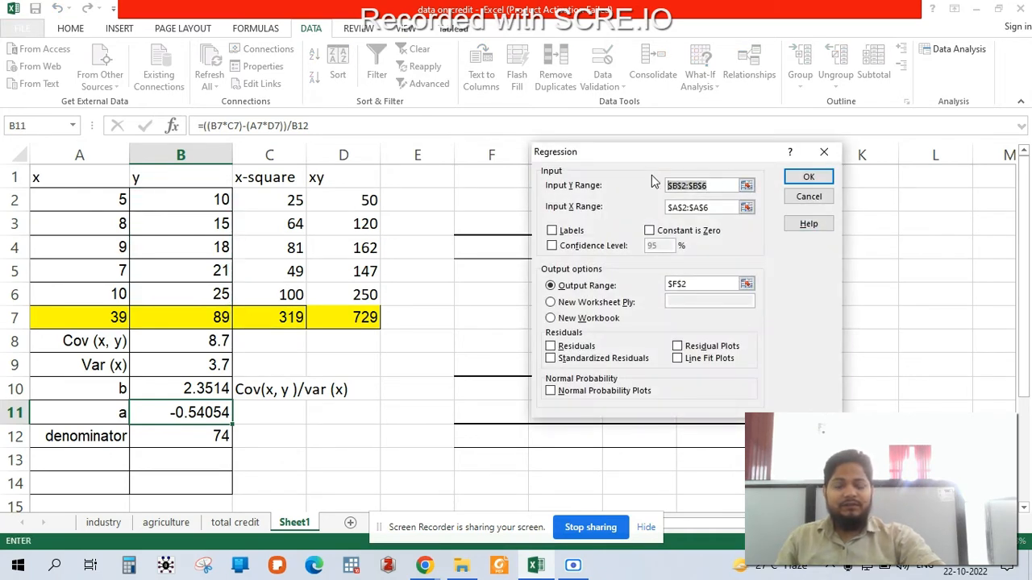
key("BackSpace")
left_click(722, 207)
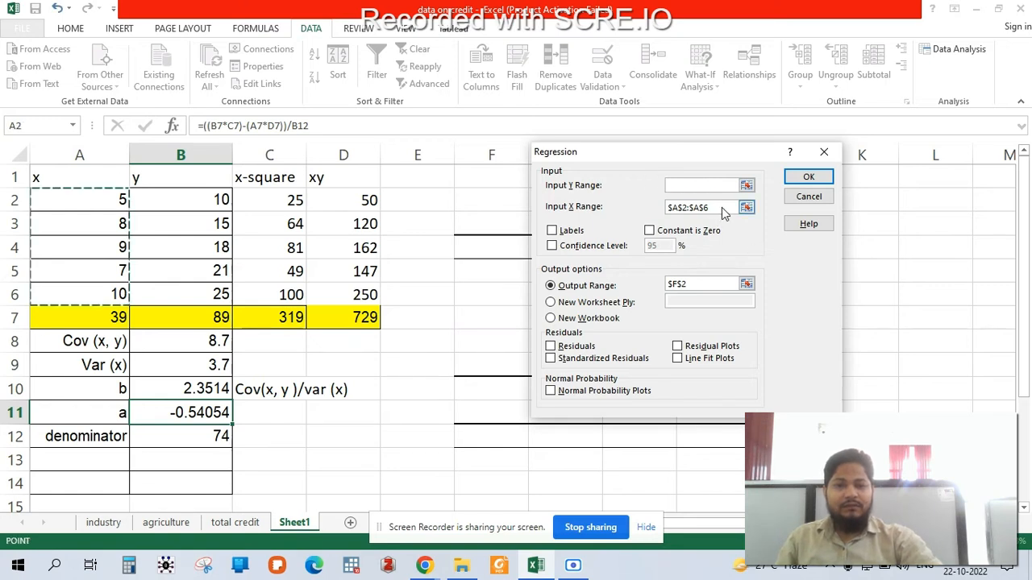
left_click_drag(722, 207, 658, 211)
key("BackSpace")
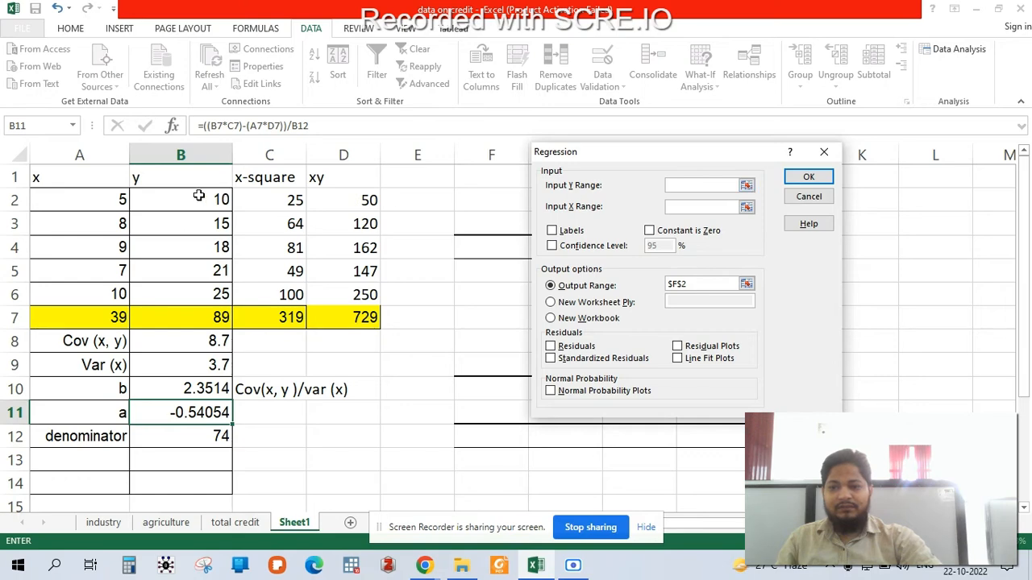
- Set the regression's Y range to B2:B6 and X range to A2:A6, and run it with output at F2
left_click_drag(198, 194, 194, 296)
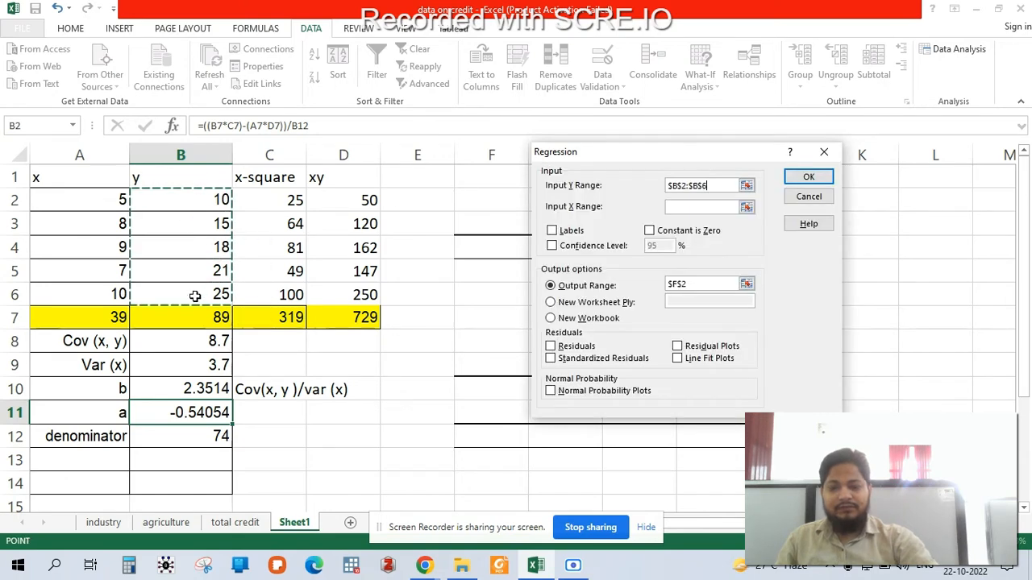
key("Return")
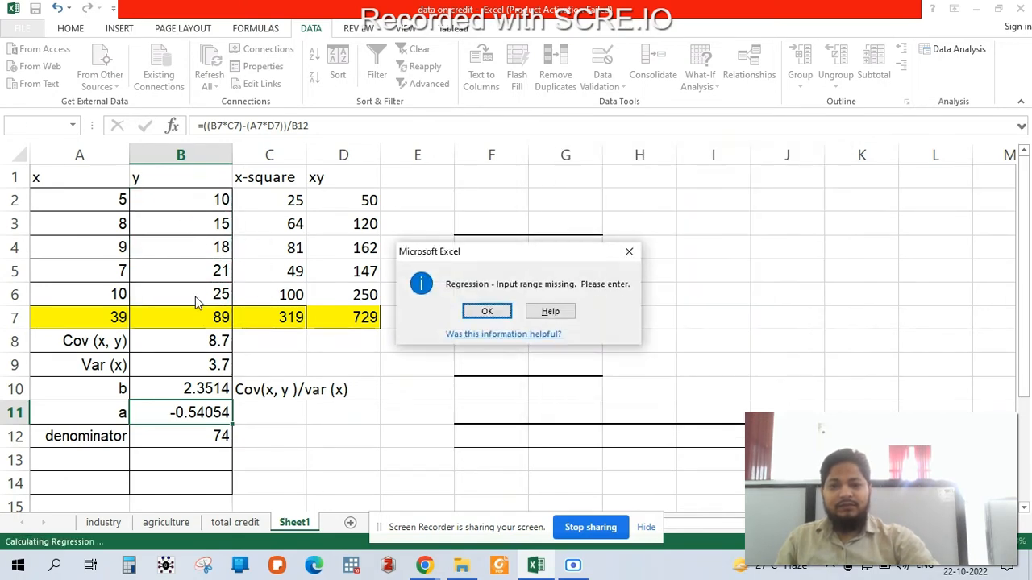
left_click(494, 316)
left_click(686, 207)
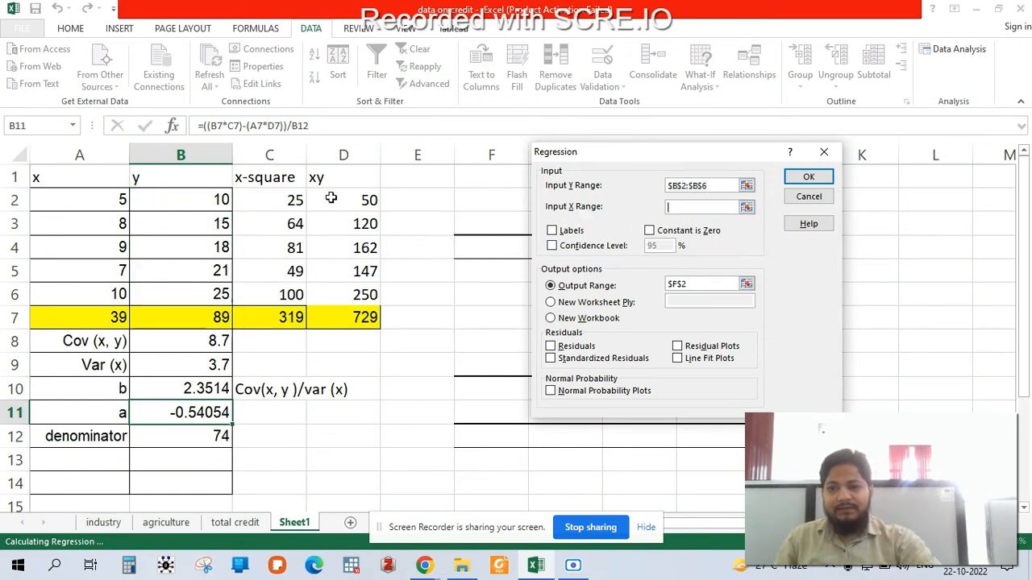
left_click_drag(105, 199, 97, 288)
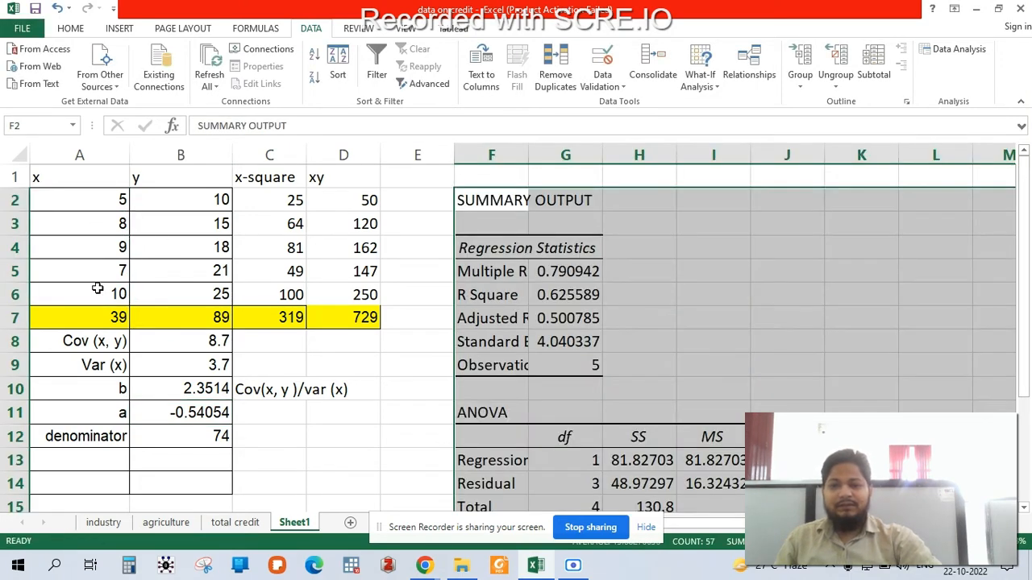
- Compare the intercept and X variable coefficients in G18 and G19 with the manually calculated a and b values
scroll(686, 325, "down", 1)
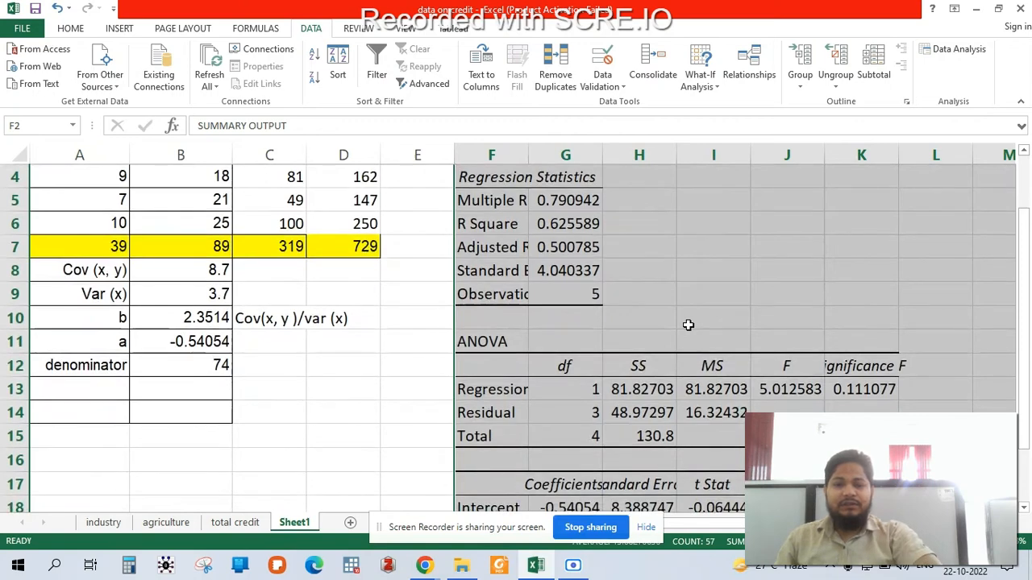
scroll(688, 325, "down", 3)
left_click(556, 305)
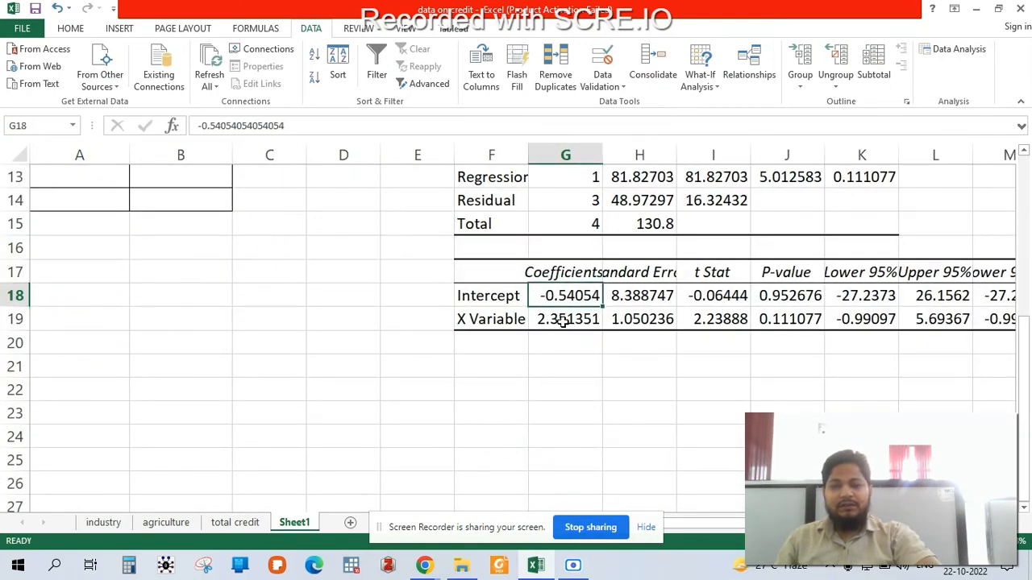
scroll(217, 270, "up", 4)
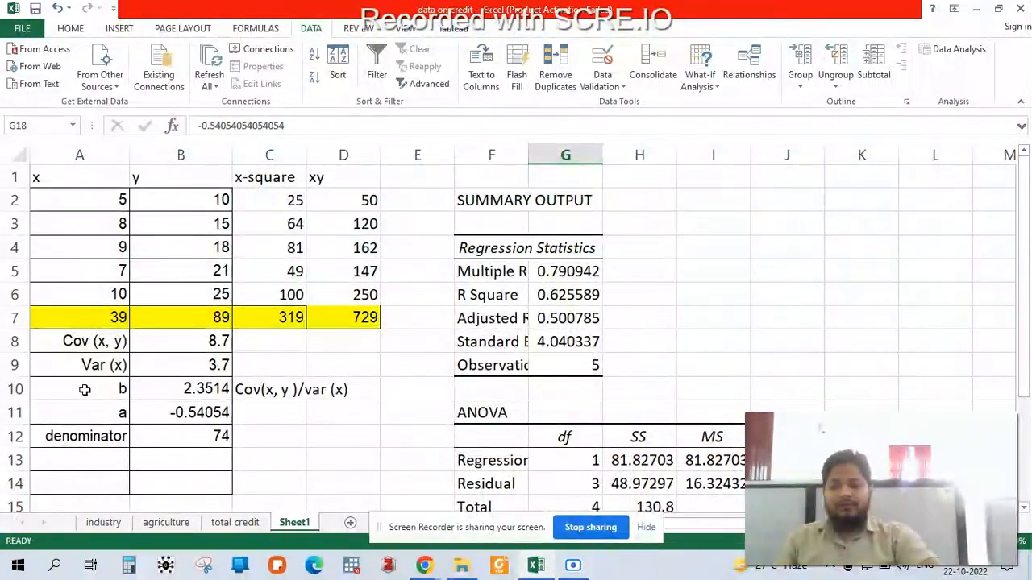
scroll(97, 407, "down", 2)
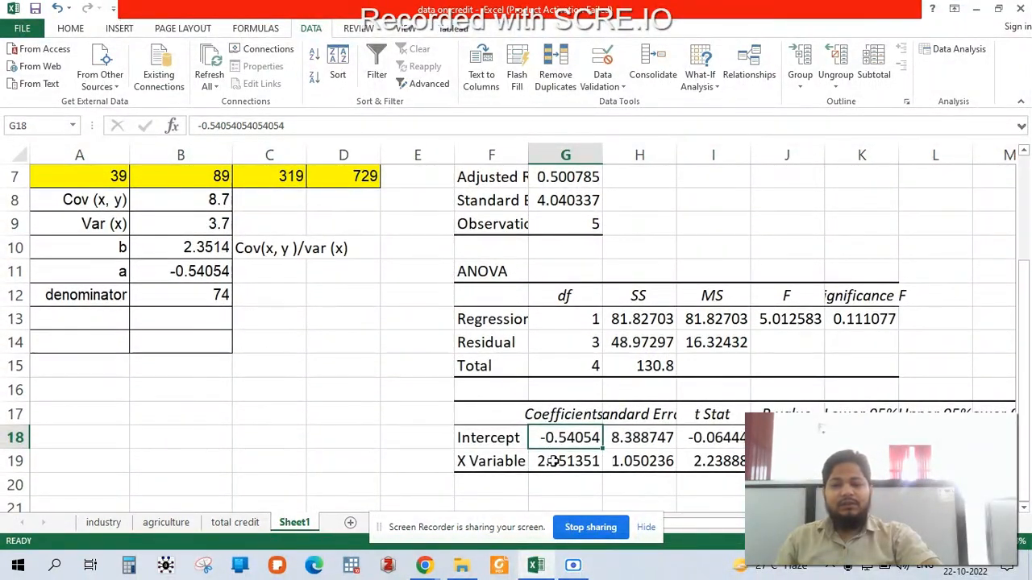
left_click(556, 461)
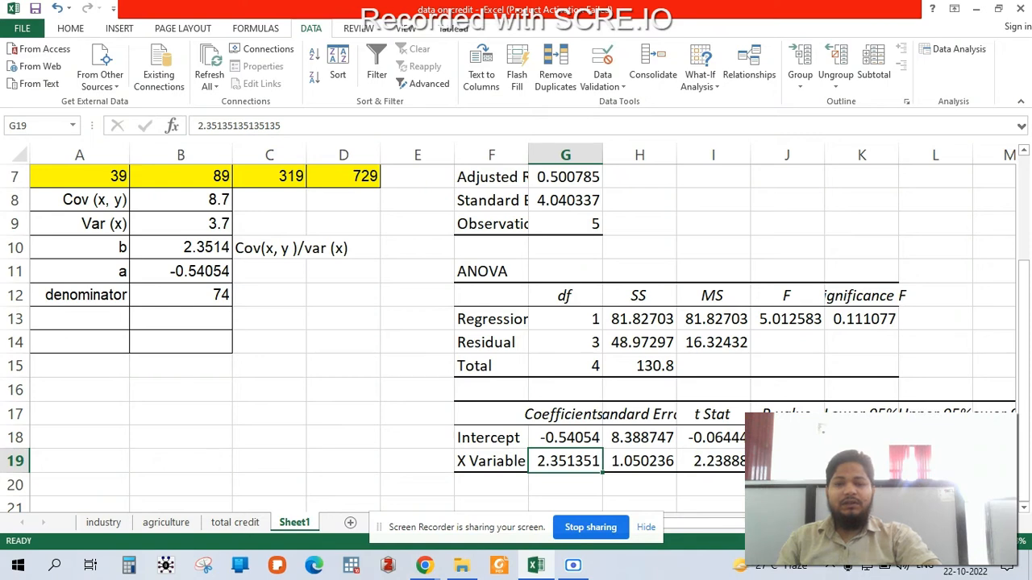
scroll(516, 322, "up", 1)
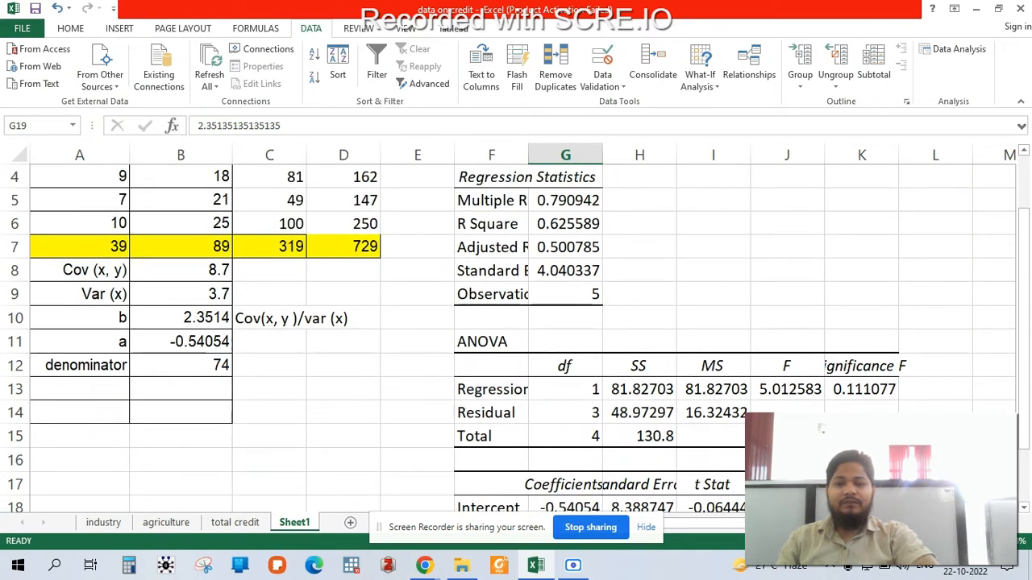
scroll(516, 323, "down", 2)
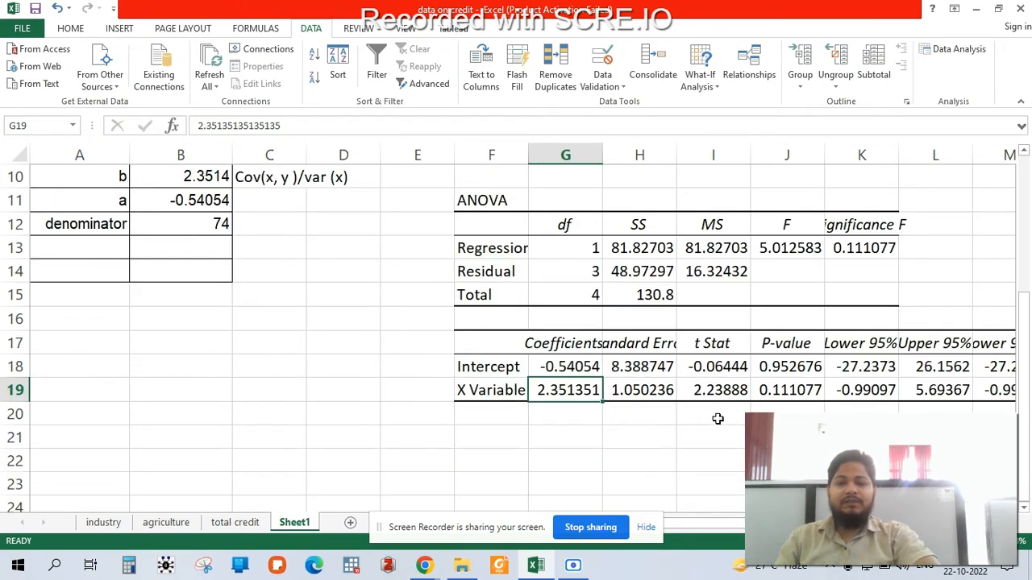
scroll(714, 418, "up", 1)
scroll(694, 416, "up", 2)
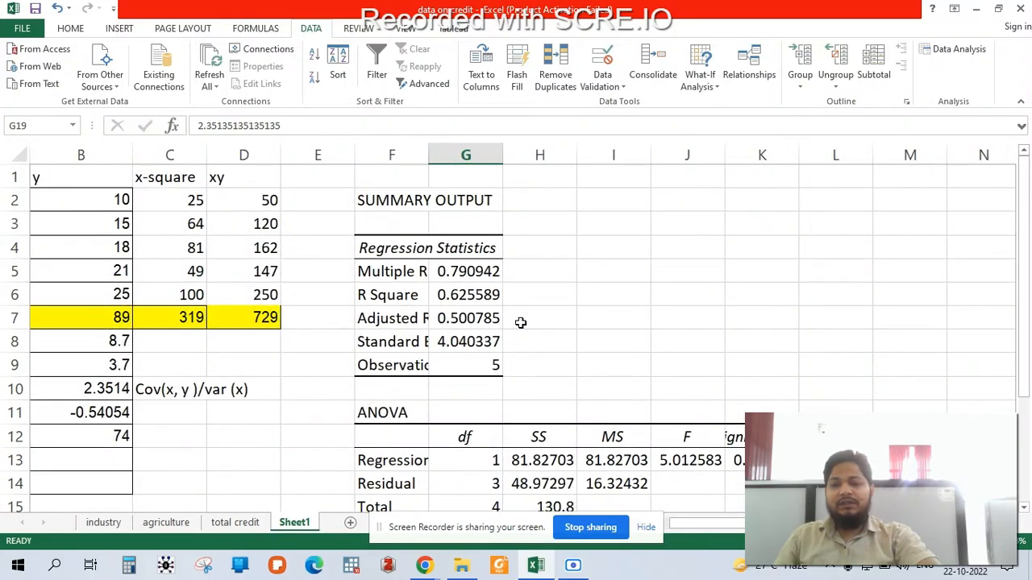
- Calculate R Square manually in H6, beside the regression's R Square, with the formula =H13/H15
left_click(387, 292)
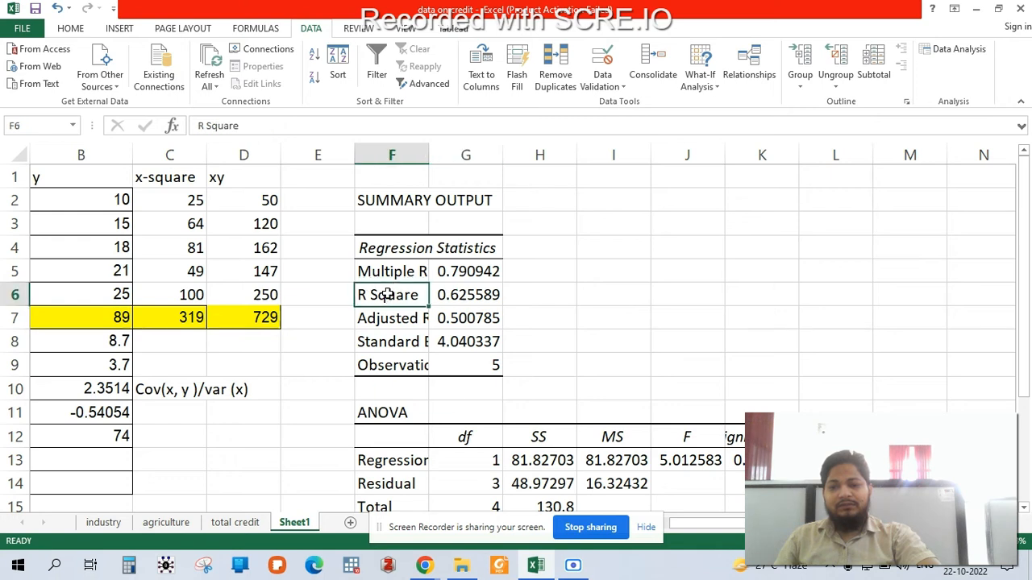
left_click(457, 294)
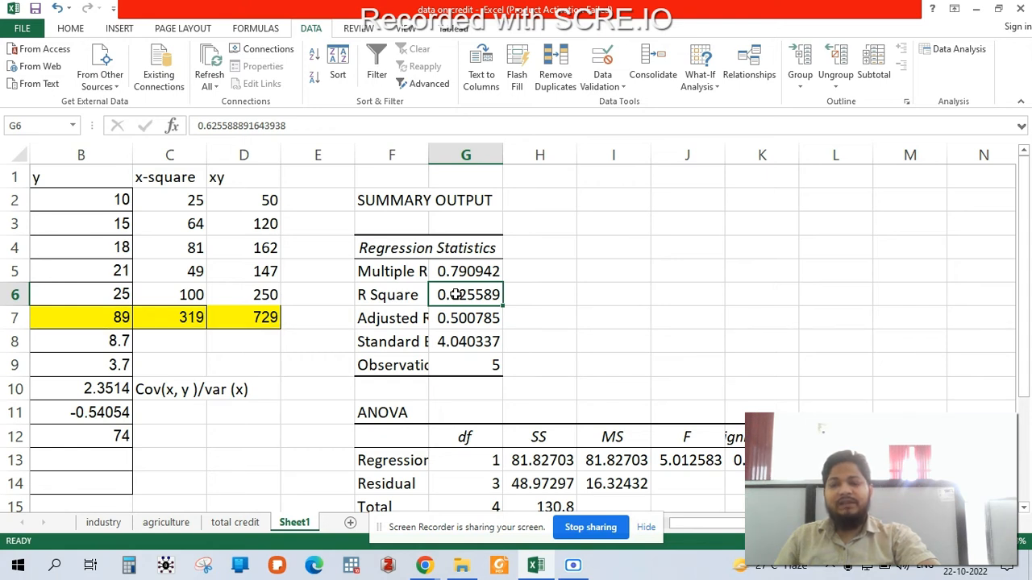
left_click(553, 293)
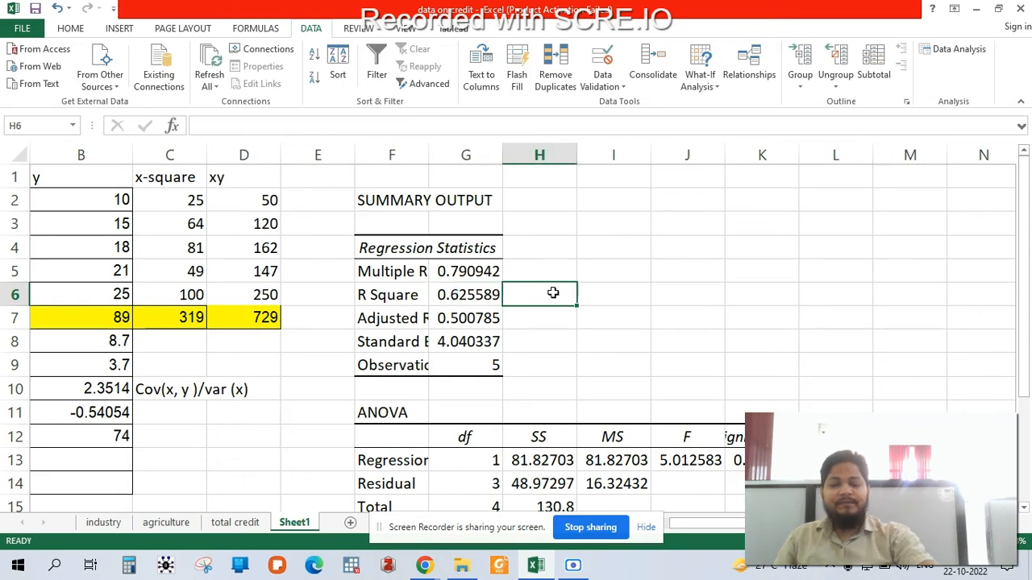
double_click(554, 293)
type("=")
scroll(554, 294, "down", 1)
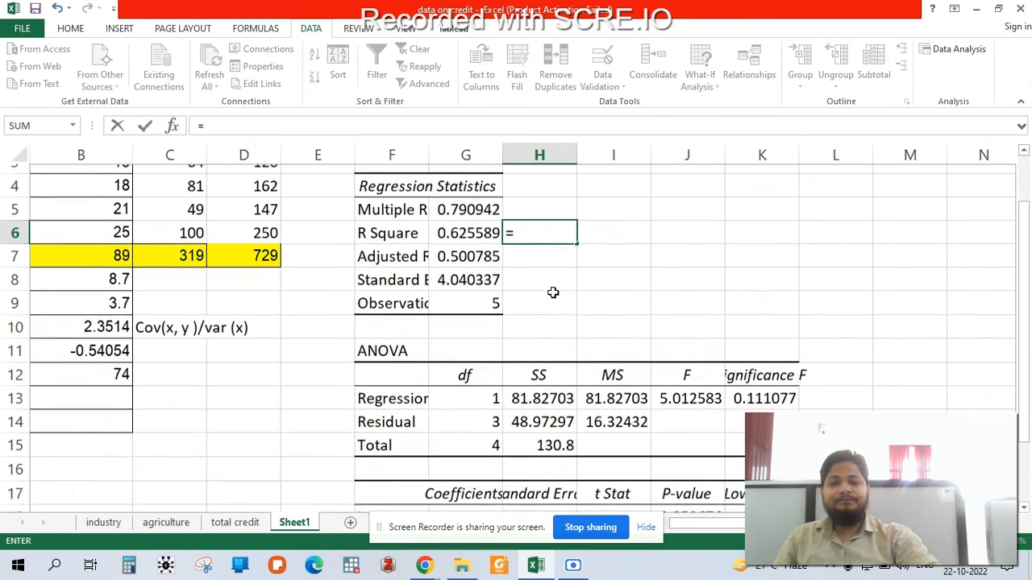
left_click(524, 389)
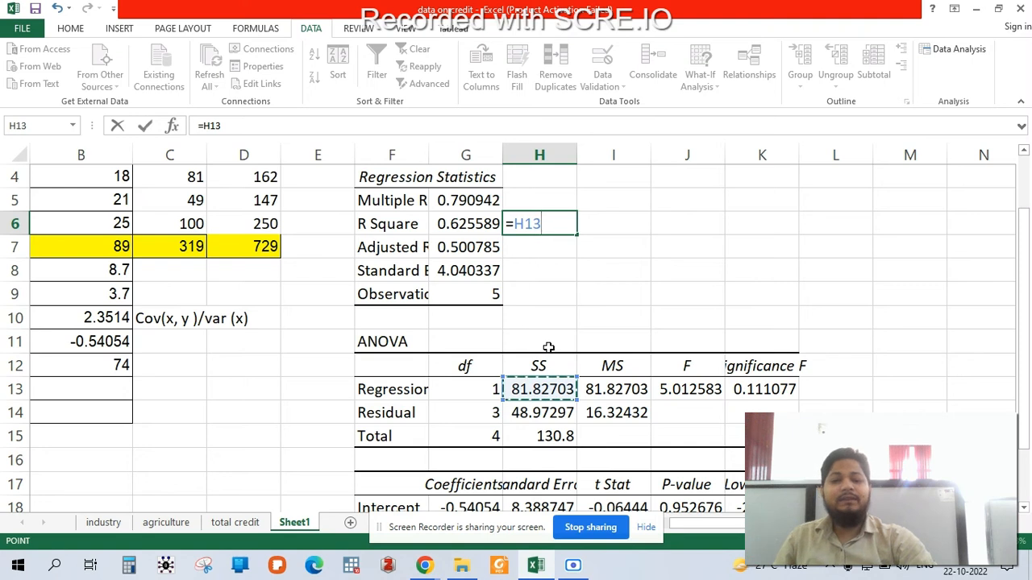
type("/")
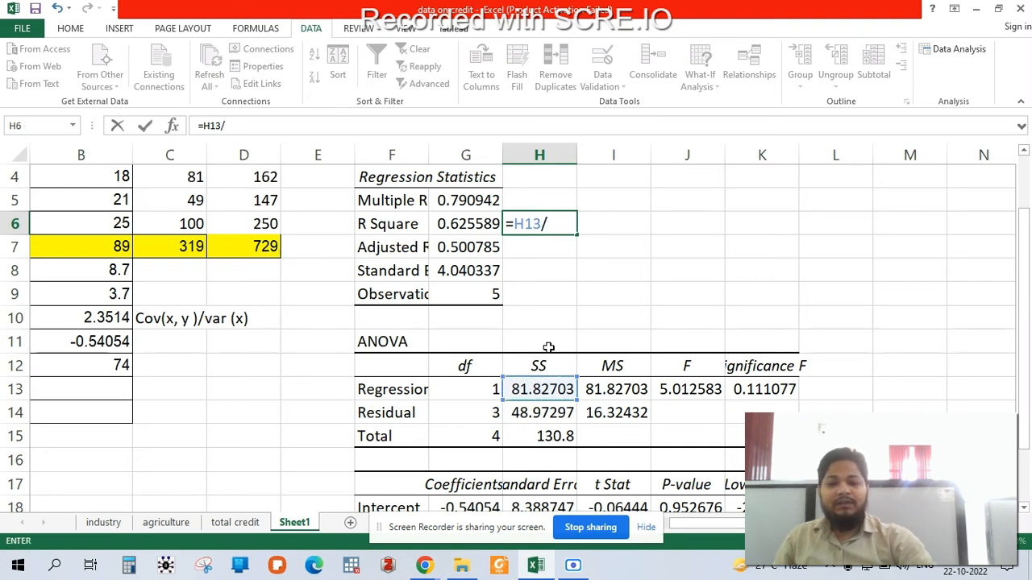
left_click(528, 433)
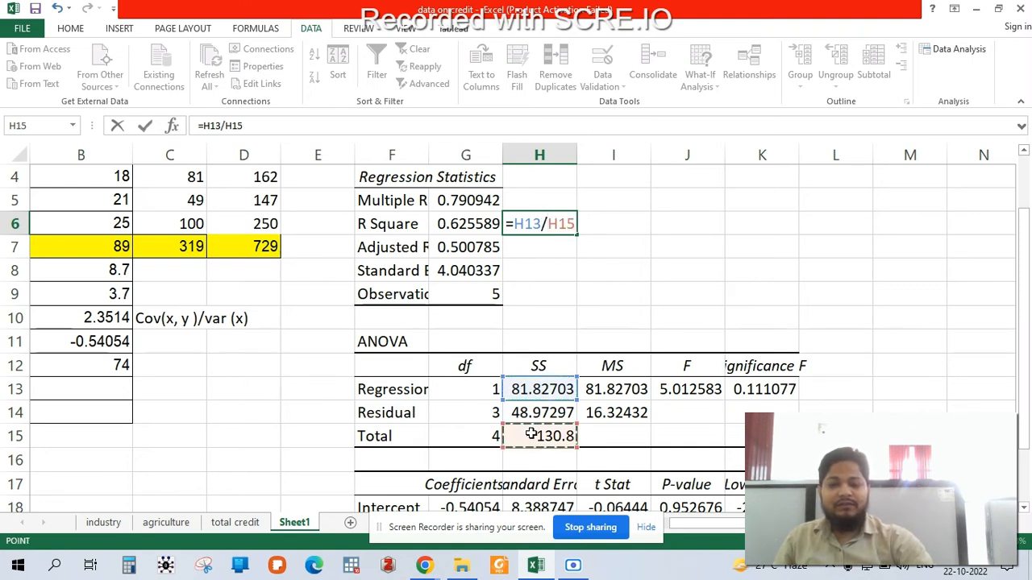
key("Return")
left_click(553, 223)
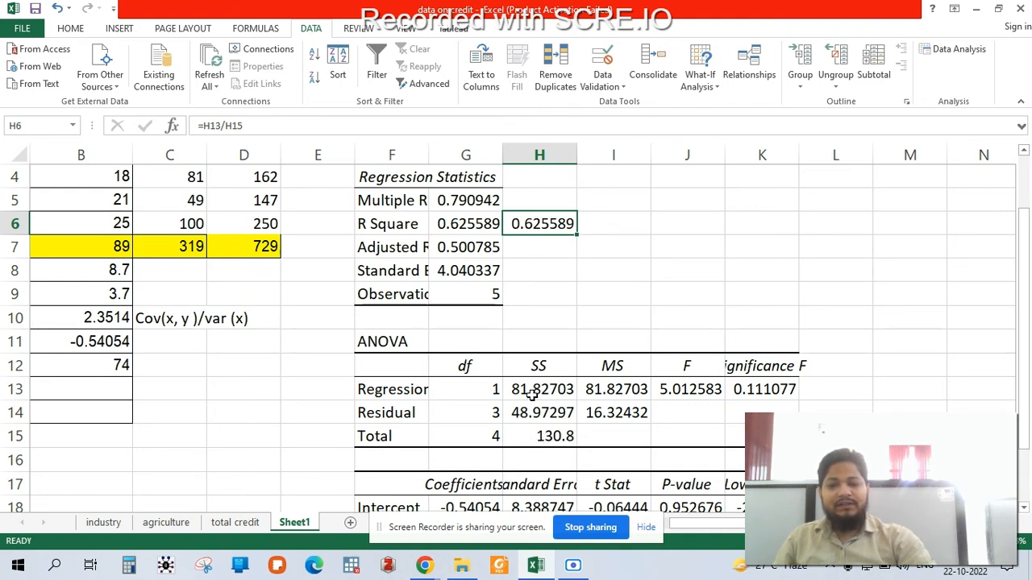
- Add the regression and residual sums of squares in H7 with the formula =SUM(H13:H14)
left_click(550, 253)
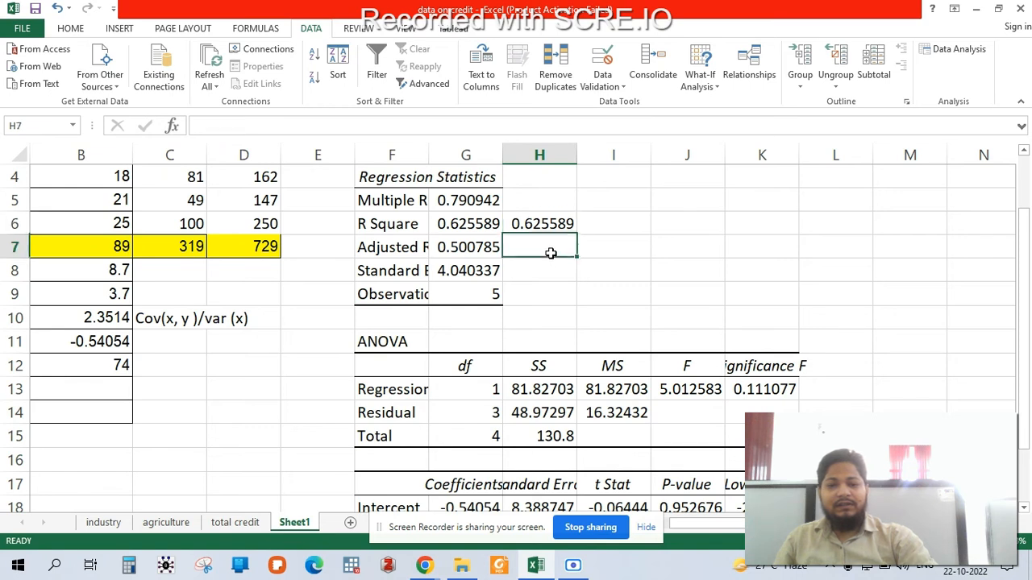
type("=sum")
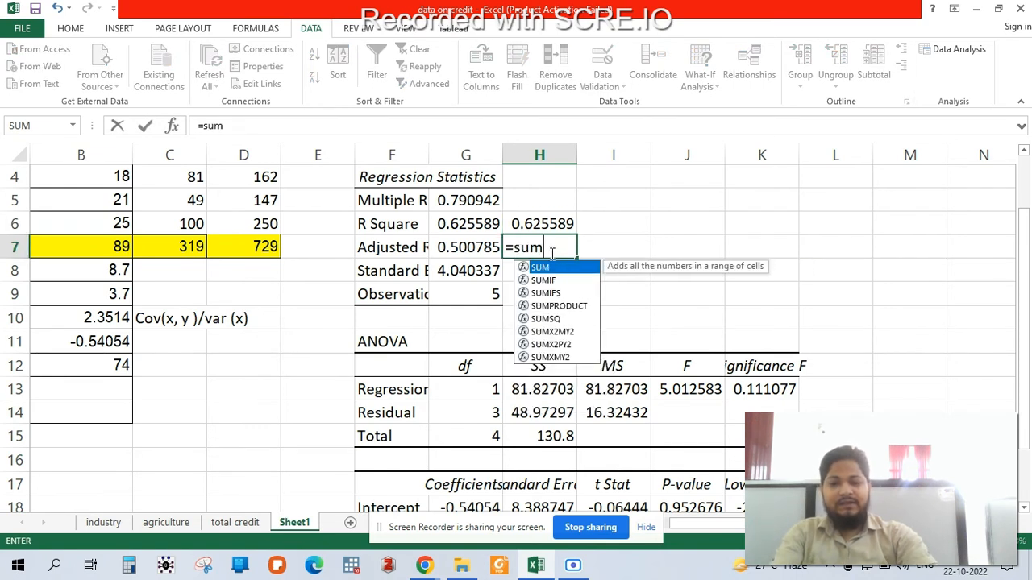
double_click(559, 270)
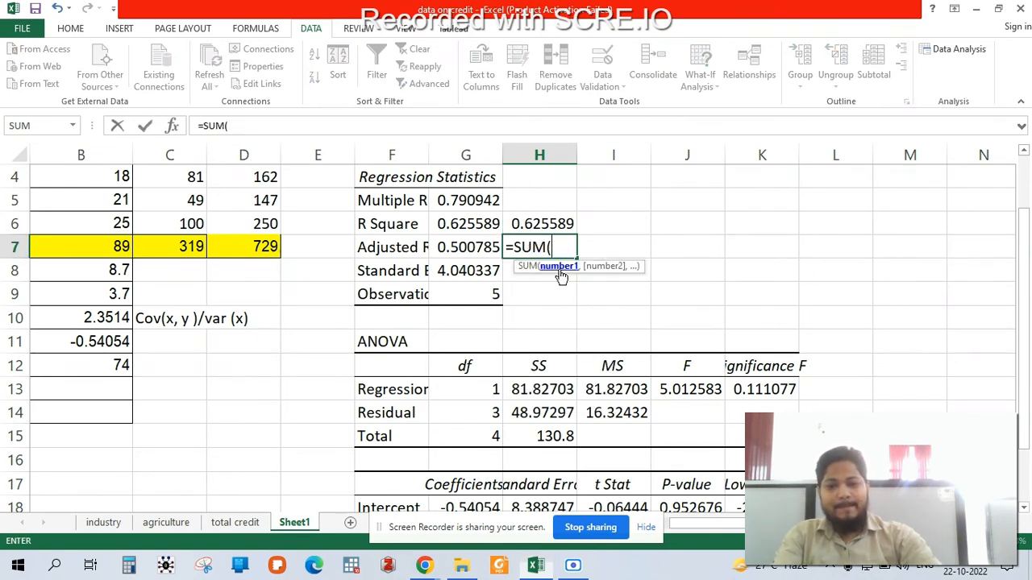
left_click_drag(536, 388, 537, 408)
key("Return")
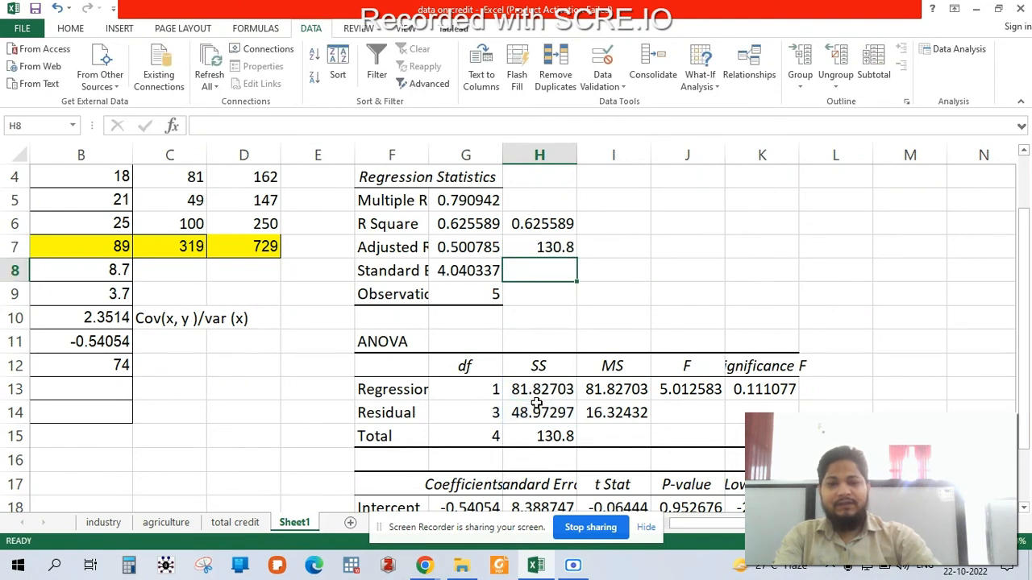
left_click(533, 250)
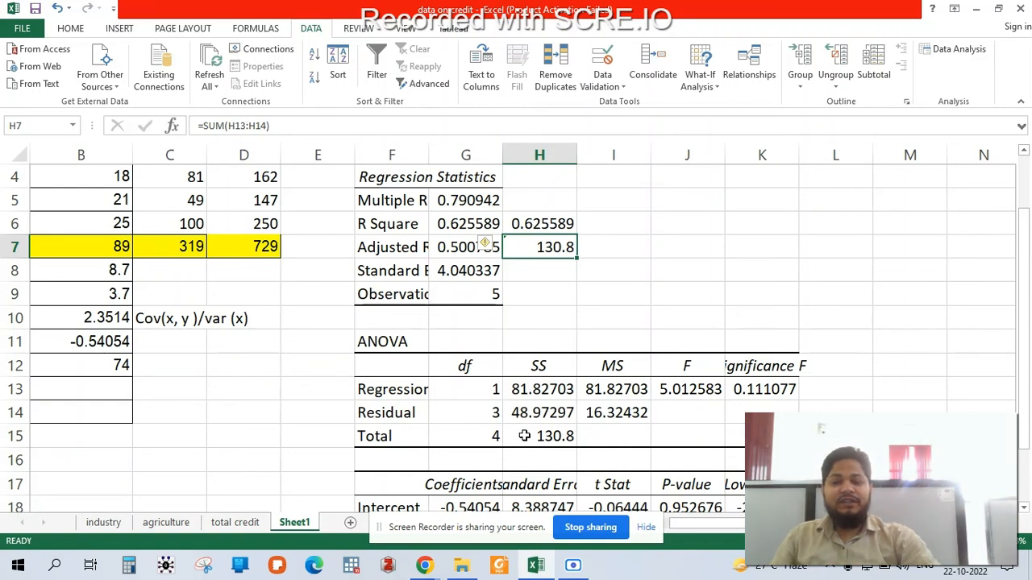
- Review the ANOVA Regression and Residual rows and the coefficients table, and view the Data Analysis tool list without running a tool
left_click(409, 395)
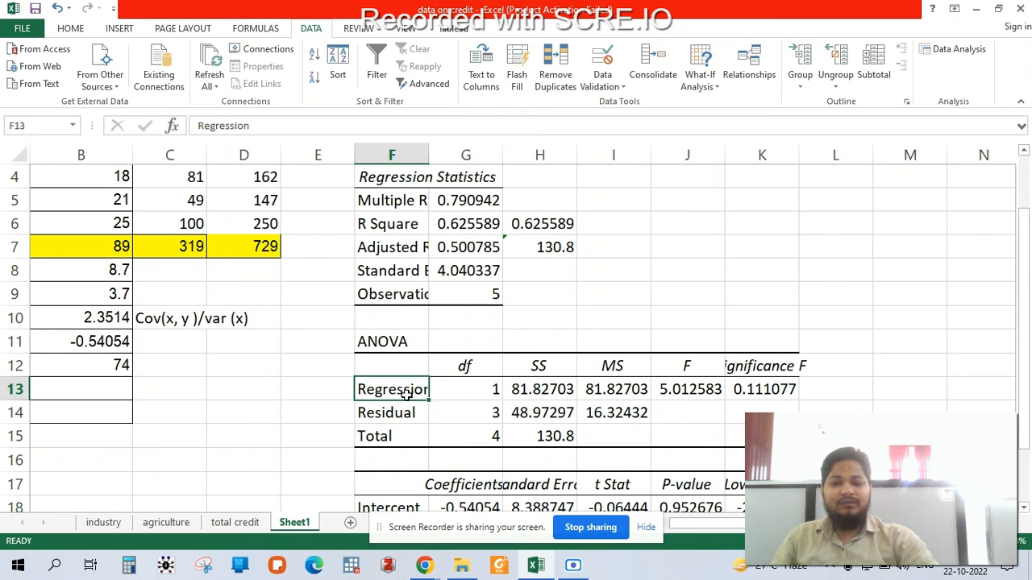
left_click(407, 410)
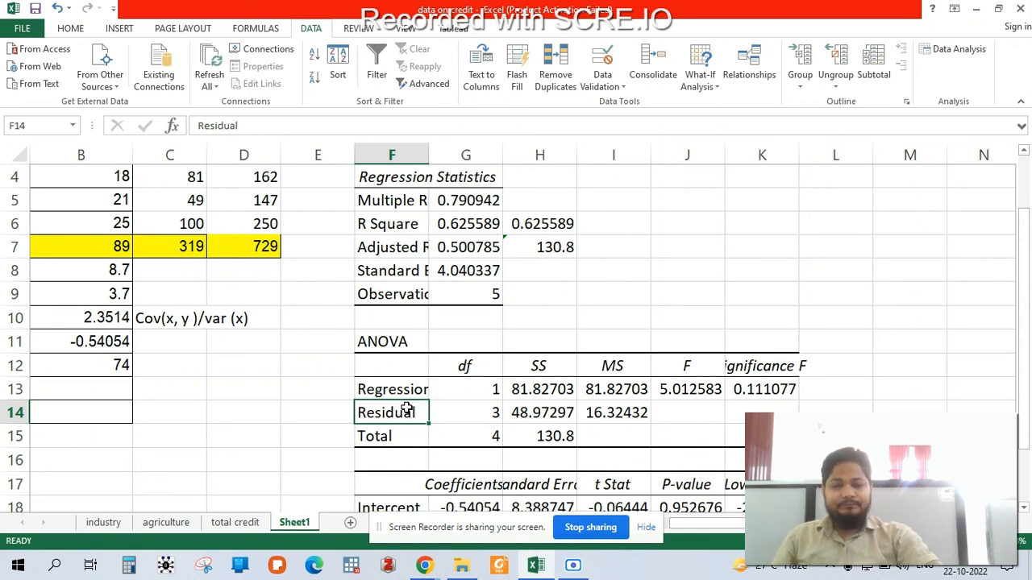
scroll(407, 410, "down", 1)
scroll(427, 407, "down", 1)
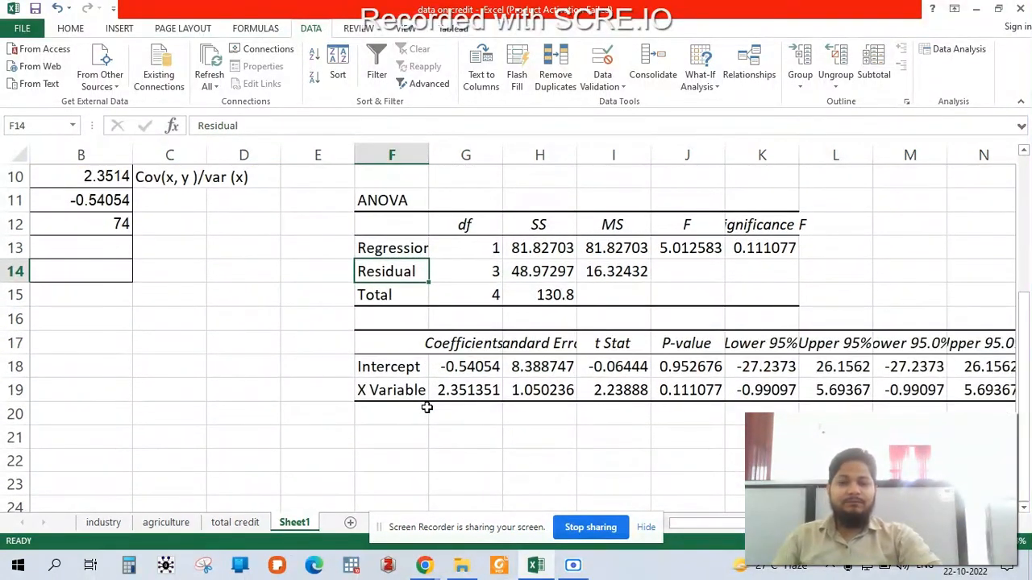
scroll(431, 407, "right", 2)
scroll(435, 407, "up", 1)
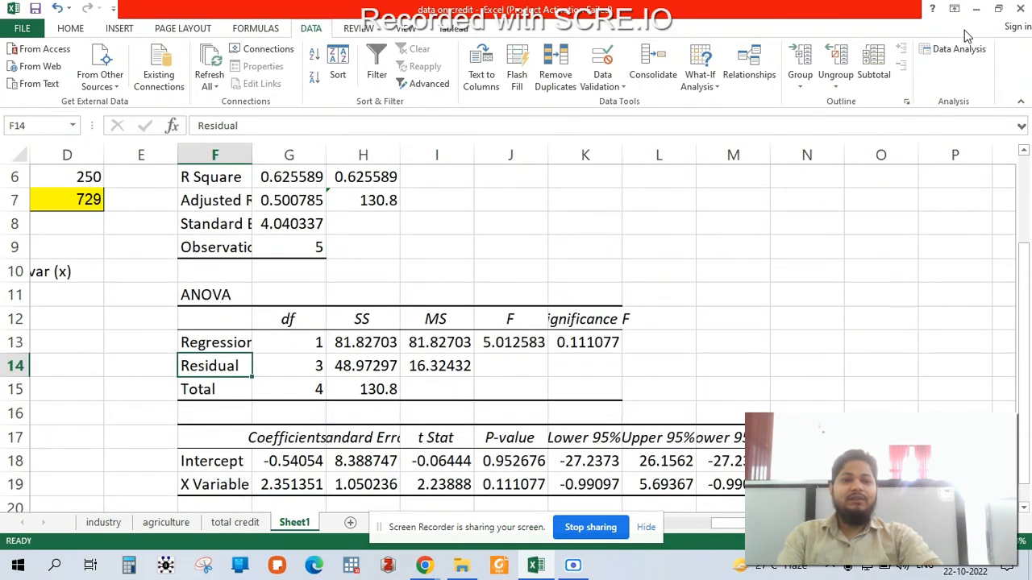
left_click(958, 51)
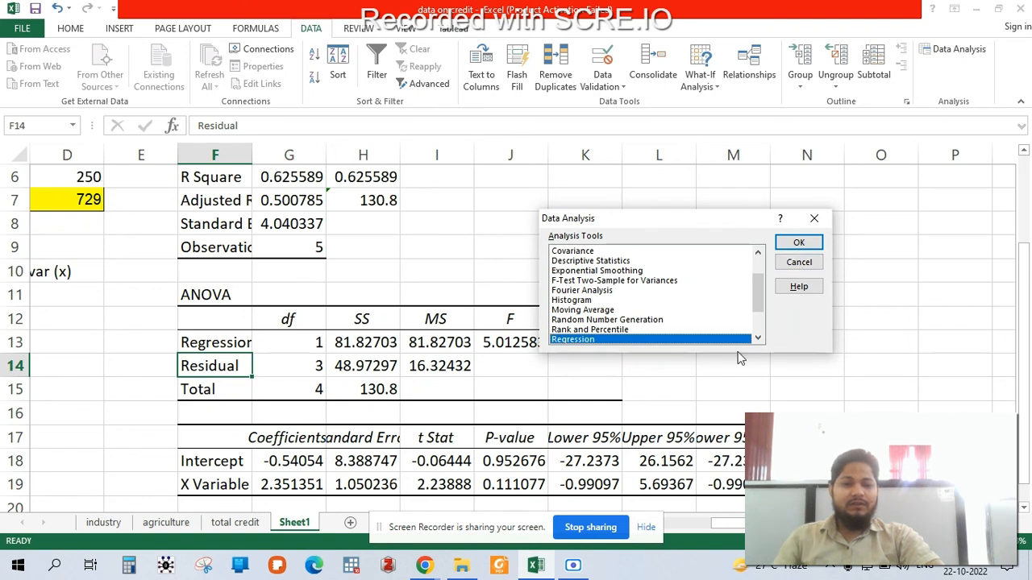
left_click(792, 269)
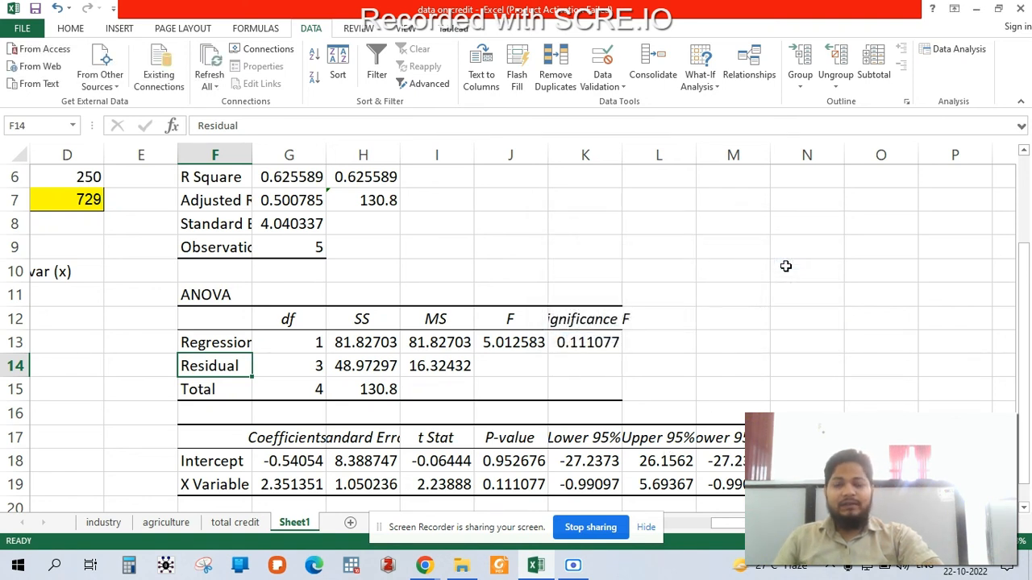